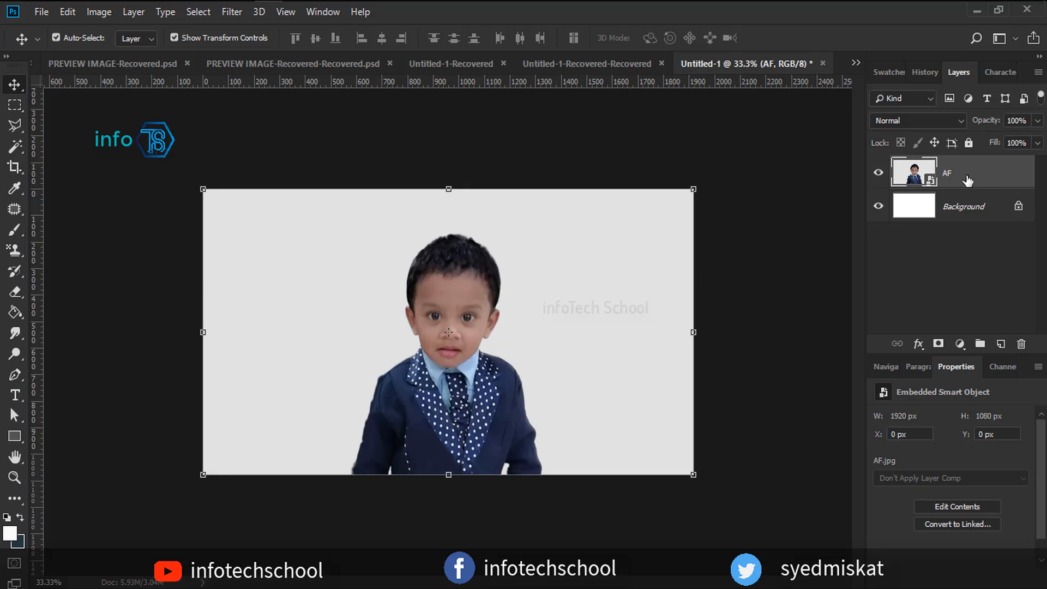
Mask out the plain grey backdrop of the AF layer from a Magic Wand selection and hide the Background layer.
left_click(13, 150)
left_click(285, 295)
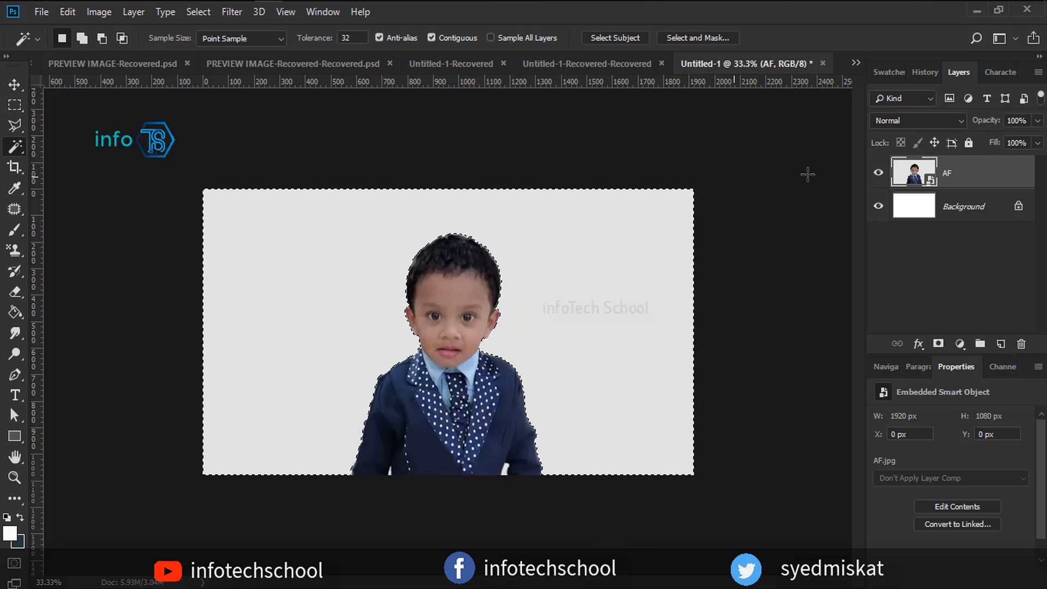
left_click(937, 344)
left_click(878, 207)
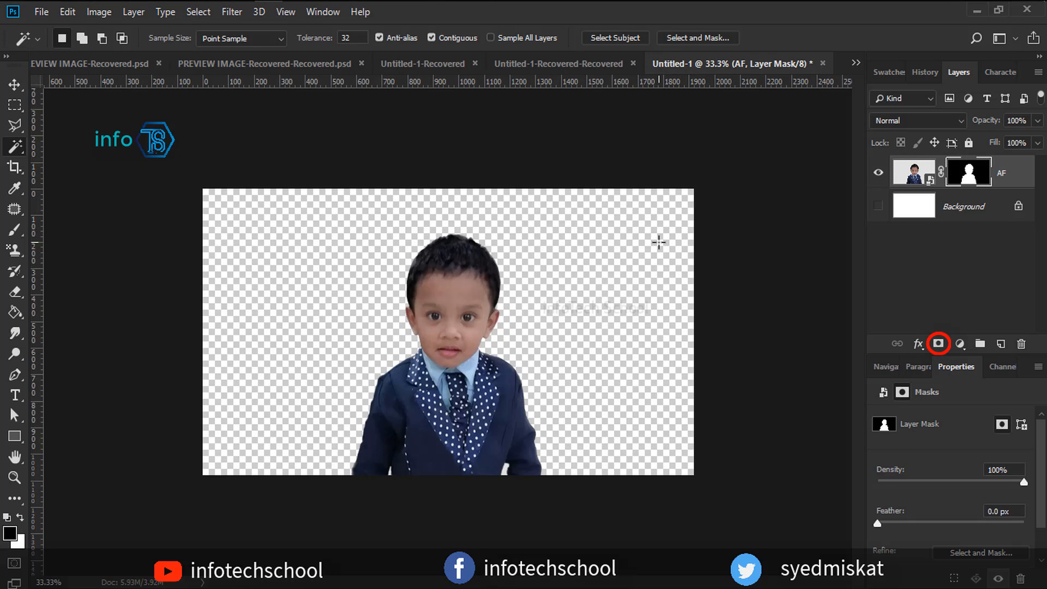
Draw a tiny ellipse with the Ellipse tool over the gap where the jaw meets the dotted collar.
key("ctrl+plus")
key("ctrl+plus")
key("ctrl+plus")
key("ctrl+plus")
key("ctrl+plus")
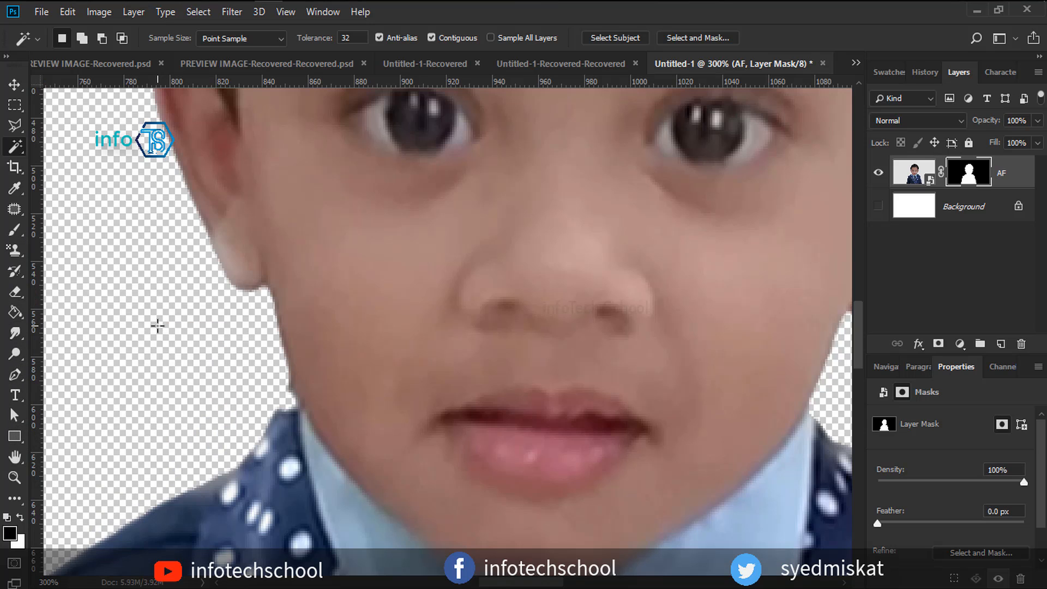
right_click(14, 436)
left_click(80, 470)
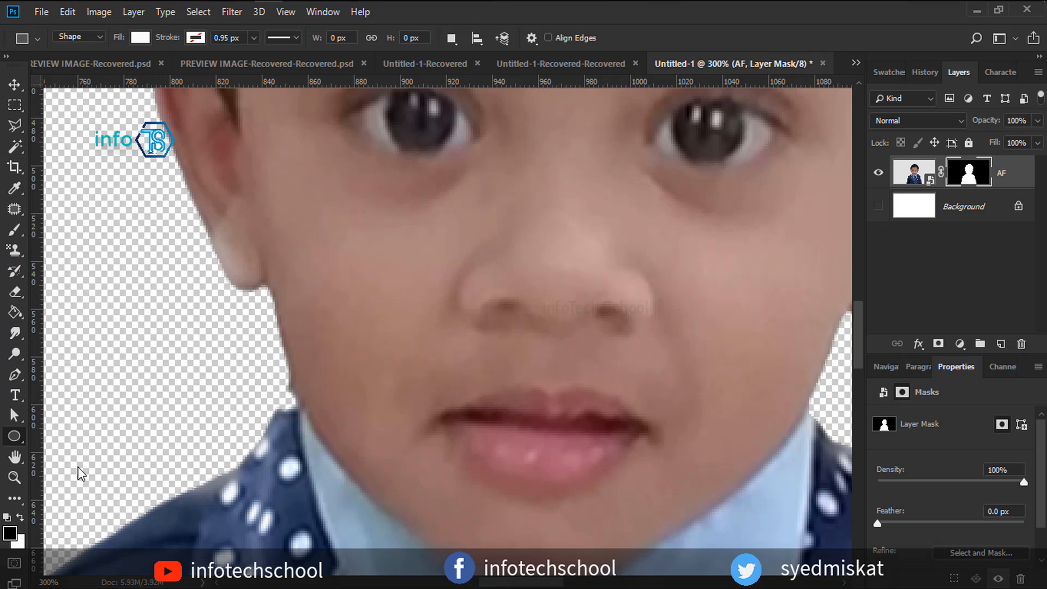
mouse_move(284, 399)
left_mouse_down()
mouse_move(291, 405)
mouse_move(286, 397)
left_mouse_up()
Transform the ellipse to about 7 × 8 px so it fits the gap at the collar's tip.
key("v")
key("ctrl+plus")
key("ctrl+plus")
key("ctrl+plus")
left_click(130, 500, "ctrl")
left_click_drag(116, 463, 127, 491)
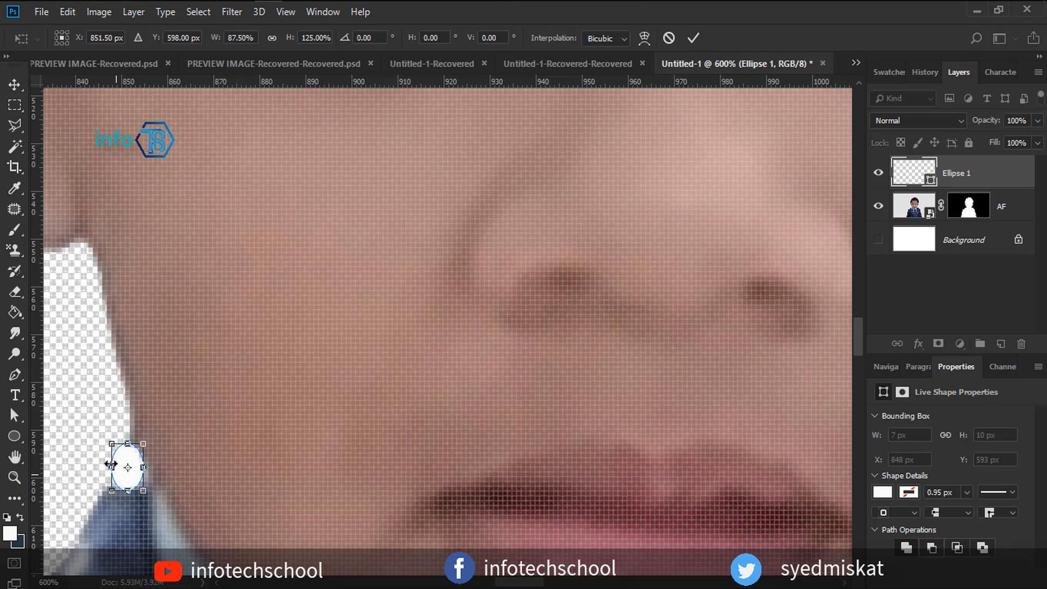
left_click_drag(127, 443, 127, 453)
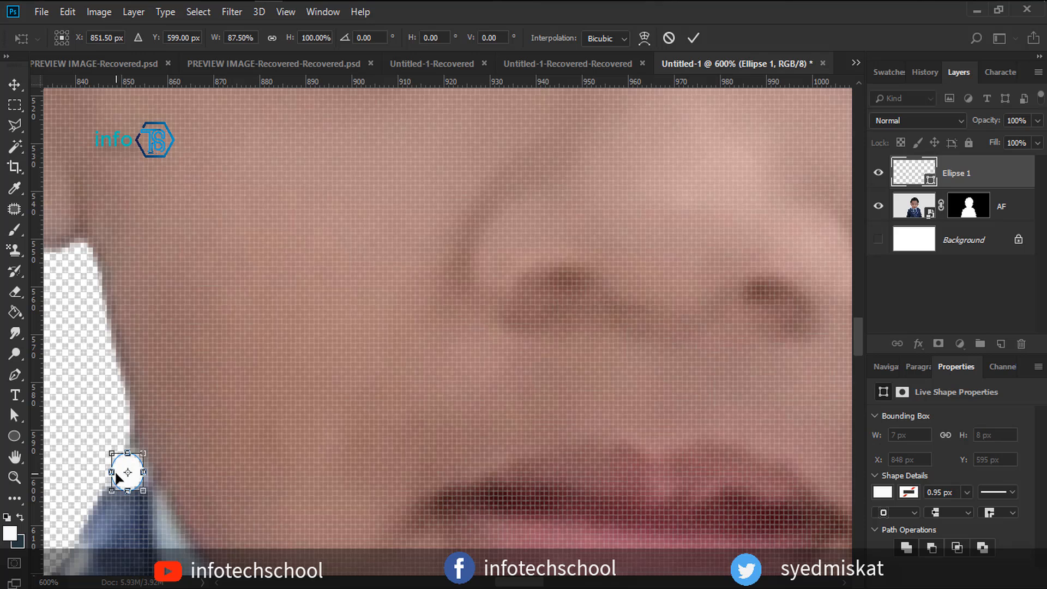
scroll(114, 504, "down", 1)
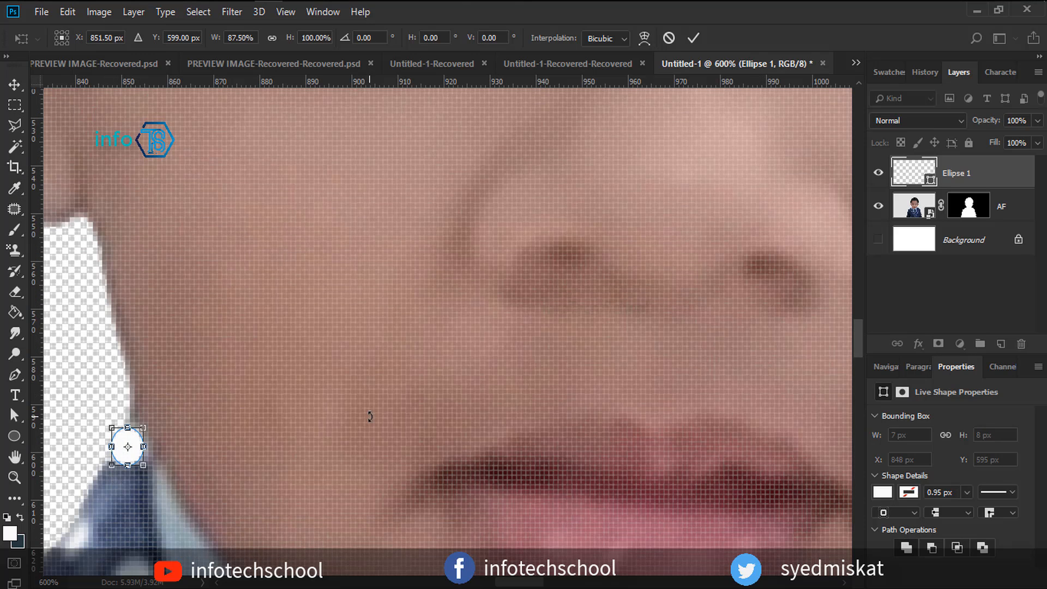
key("ctrl+minus")
key("ctrl+minus")
left_click(693, 38)
Fill the ellipse with the colour sampled from a white dot on the collar.
left_click(880, 492)
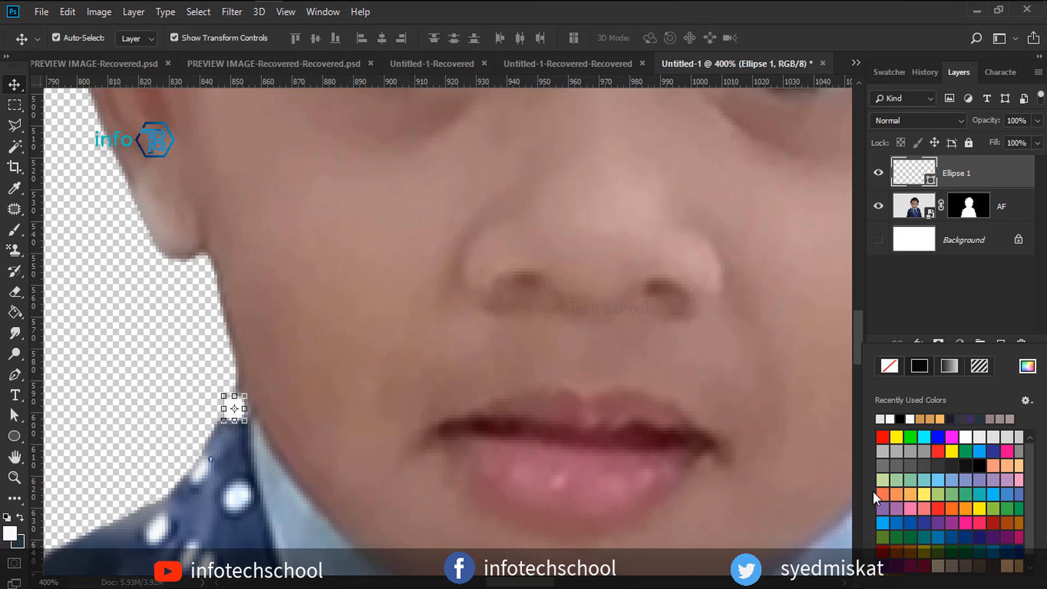
left_click(1027, 366)
left_click(238, 495)
left_click(973, 178)
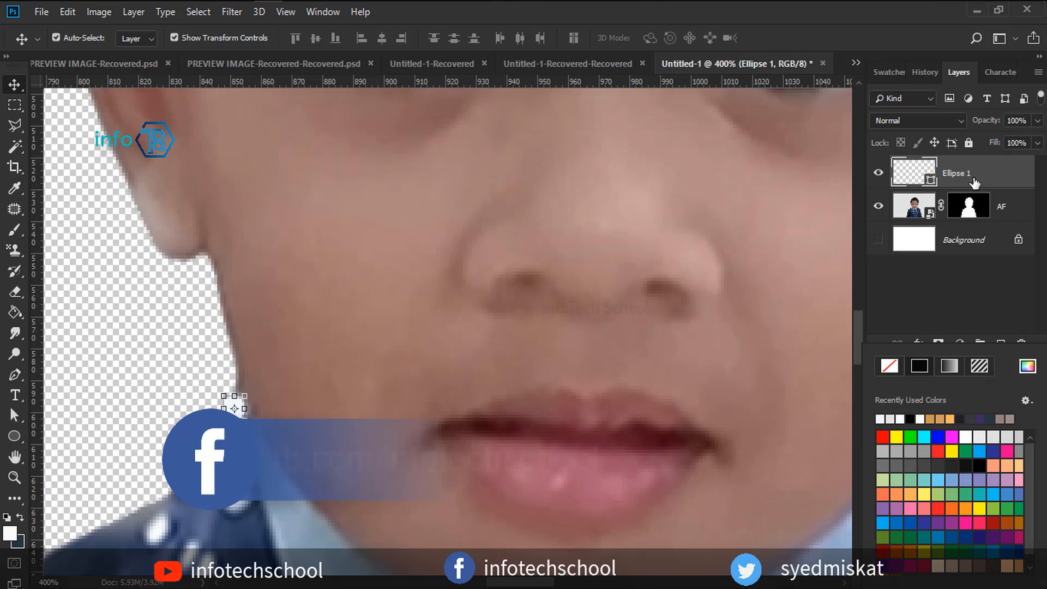
Merge the ellipse and the AF layer with Merge Visible and show the Background layer again.
left_click(976, 207)
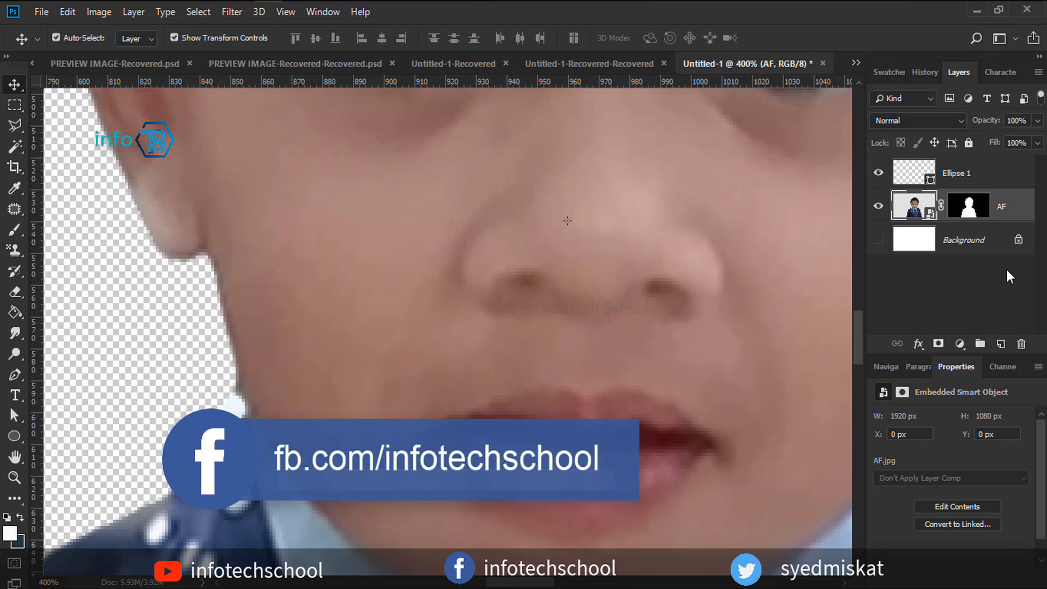
left_click(965, 173)
right_click(965, 172)
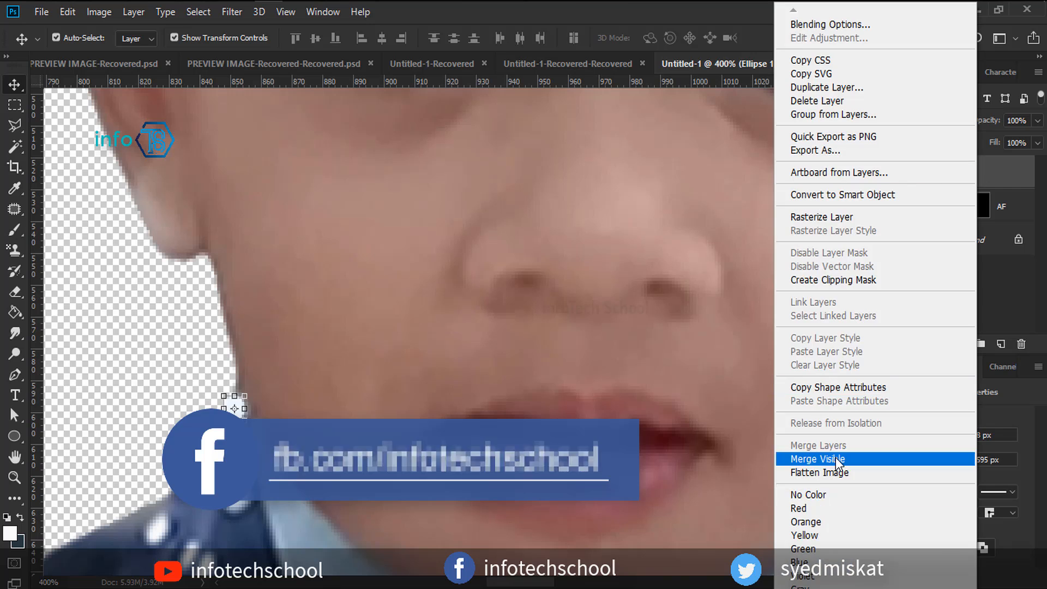
left_click(799, 458)
key("ctrl+minus")
key("ctrl+minus")
key("ctrl+minus")
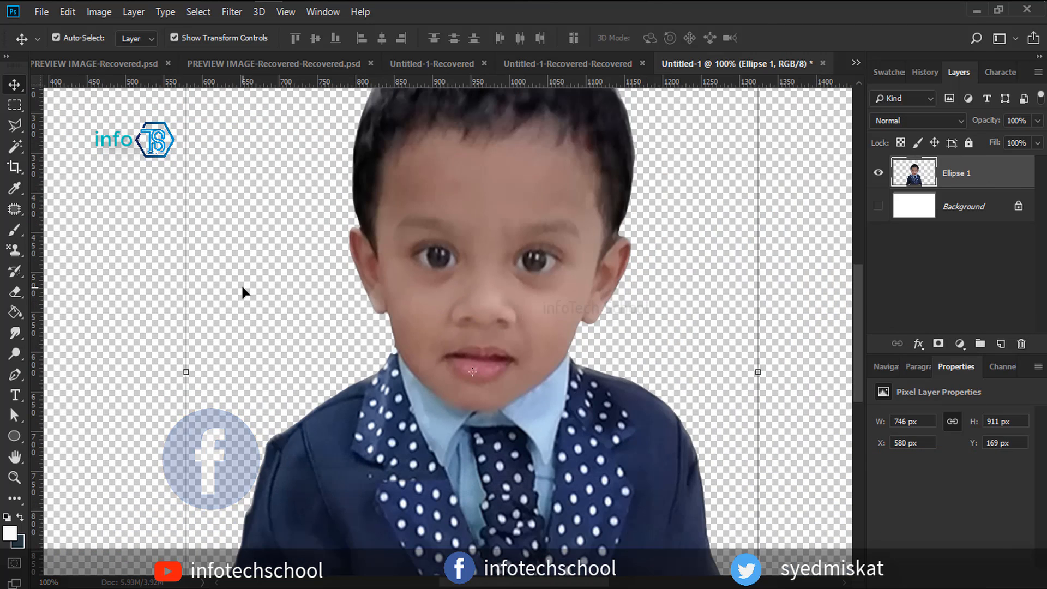
key("ctrl+minus")
key("ctrl+minus")
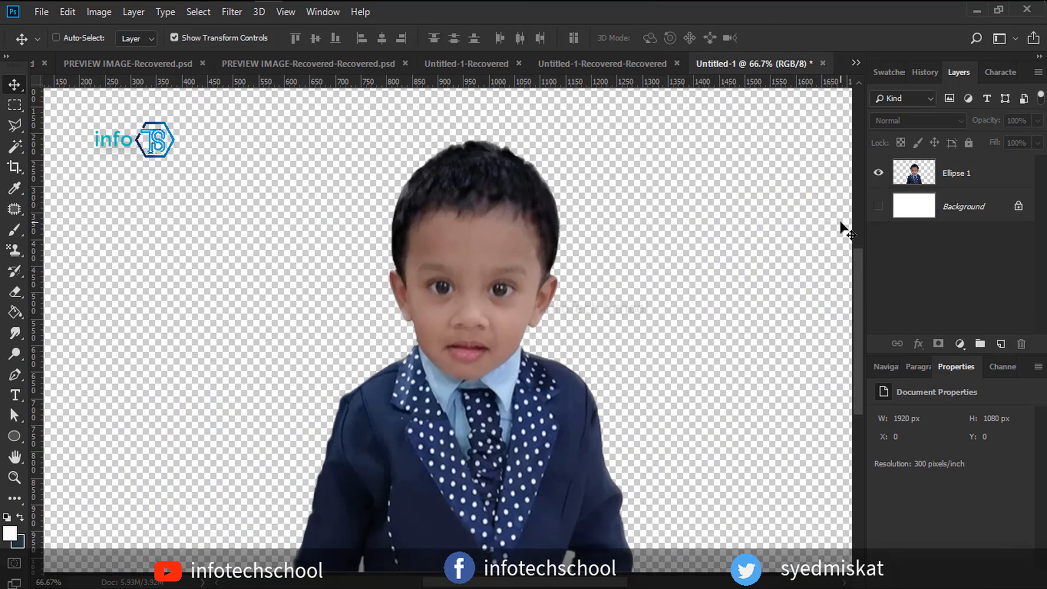
left_click(877, 207)
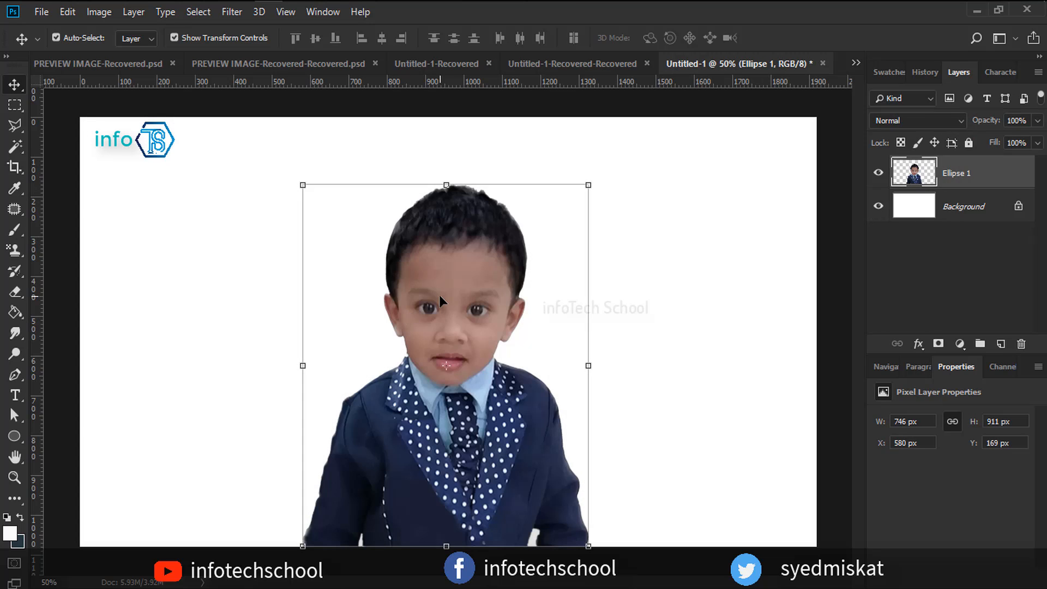
Move the cut-out boy toward the left edge of the canvas and slightly lower.
left_click_drag(457, 296, 277, 319)
key("Up")
key("Up")
key("Up")
key("Up")
key("Up")
key("Up")
key("Up")
key("Up")
key("Up")
key("Up")
key("Up")
key("Up")
key("Up")
key("Up")
key("Up")
key("Up")
key("Up")
key("Up")
key("Up")
key("Up")
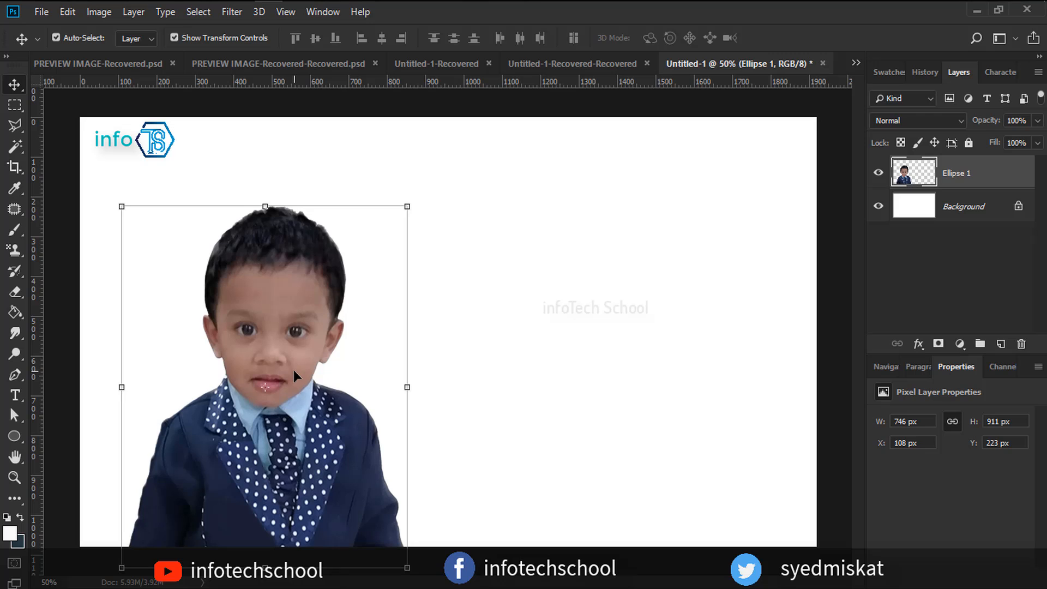
left_click(189, 125)
left_click_drag(298, 285, 306, 286)
left_click(480, 217)
Place the 1200px-Flag_of_Bangladesh_(1971).svg image in the document, scaled to about 16% over the boy's head.
key("alt+Tab")
left_click_drag(410, 140, 628, 356)
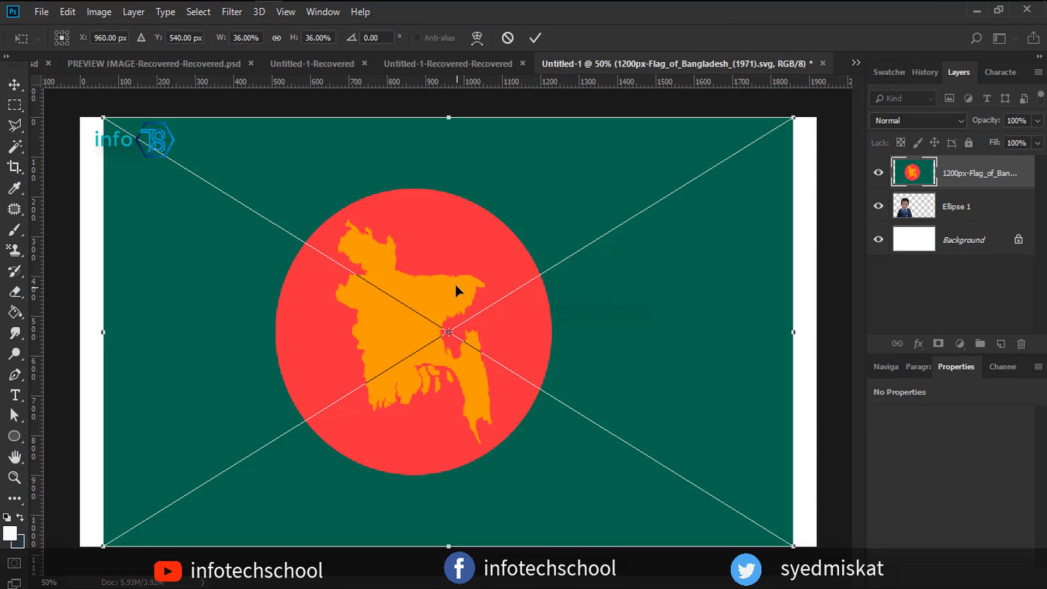
left_click_drag(752, 546, 458, 406)
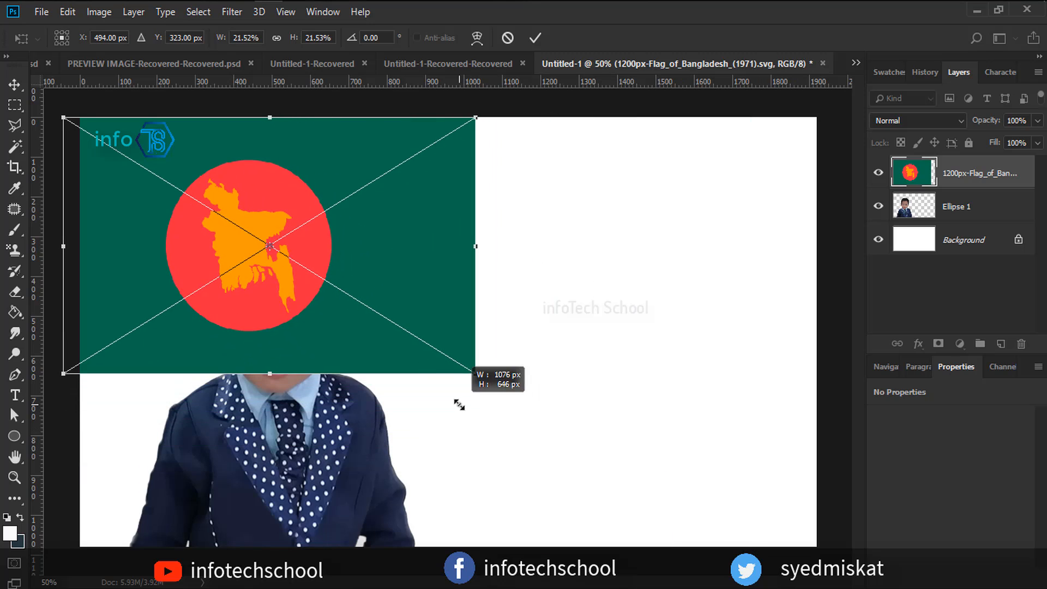
left_click_drag(342, 289, 368, 329)
left_click_drag(505, 159, 439, 201)
mouse_move(370, 266)
left_mouse_down()
mouse_move(723, 303)
mouse_move(374, 276)
mouse_move(367, 248)
left_mouse_up()
left_click_drag(433, 357, 467, 382)
mouse_move(362, 299)
left_mouse_down()
mouse_move(356, 309)
mouse_move(354, 301)
left_mouse_up()
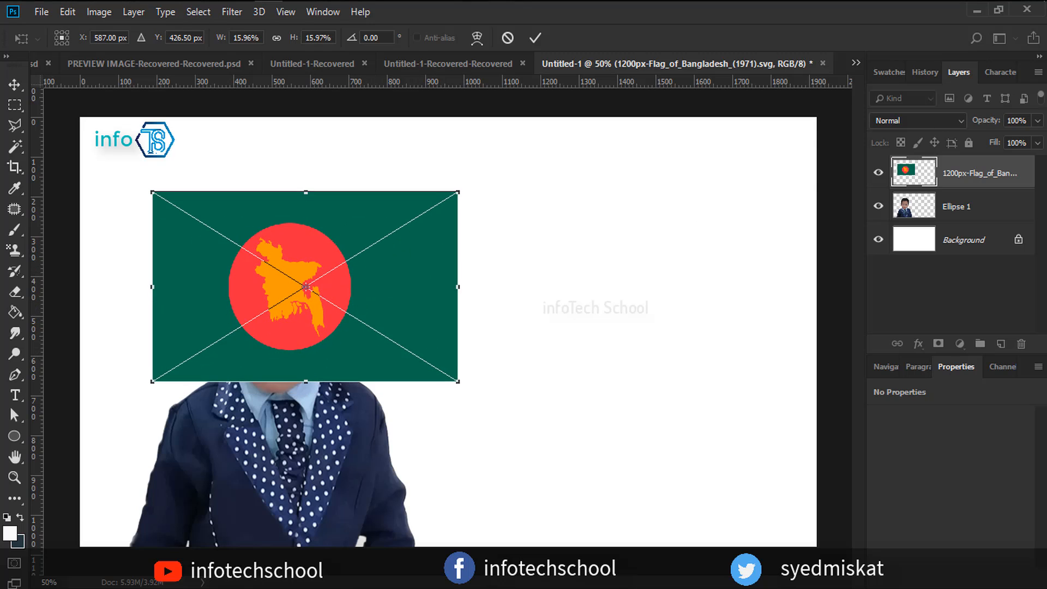
left_click(535, 38)
Set the flag layer's opacity to 65% and fit the flag over the head at about 837 × 503 px.
left_click_drag(995, 126, 973, 126)
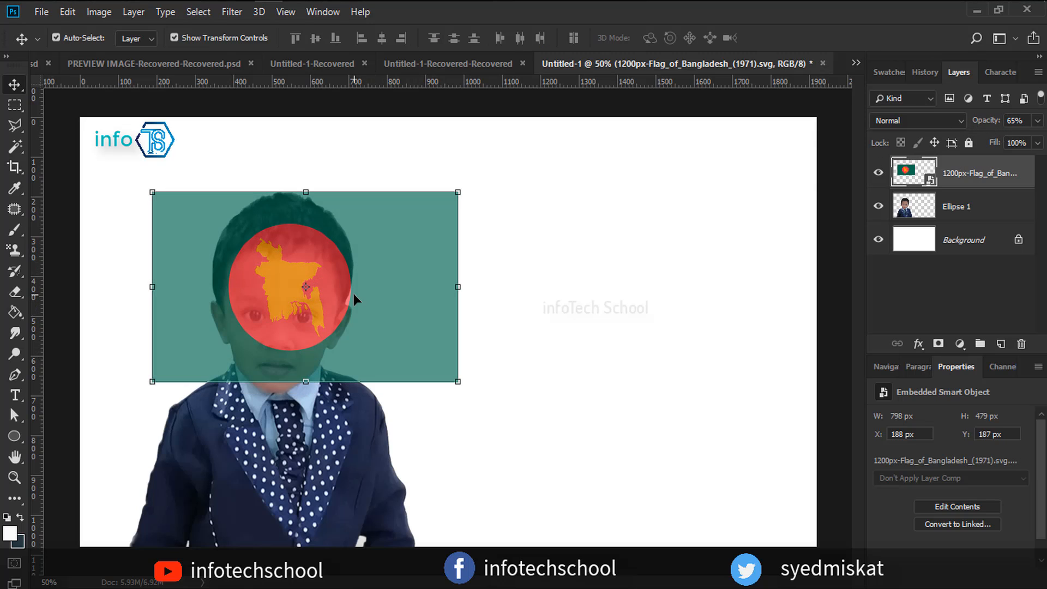
left_click_drag(353, 293, 346, 303)
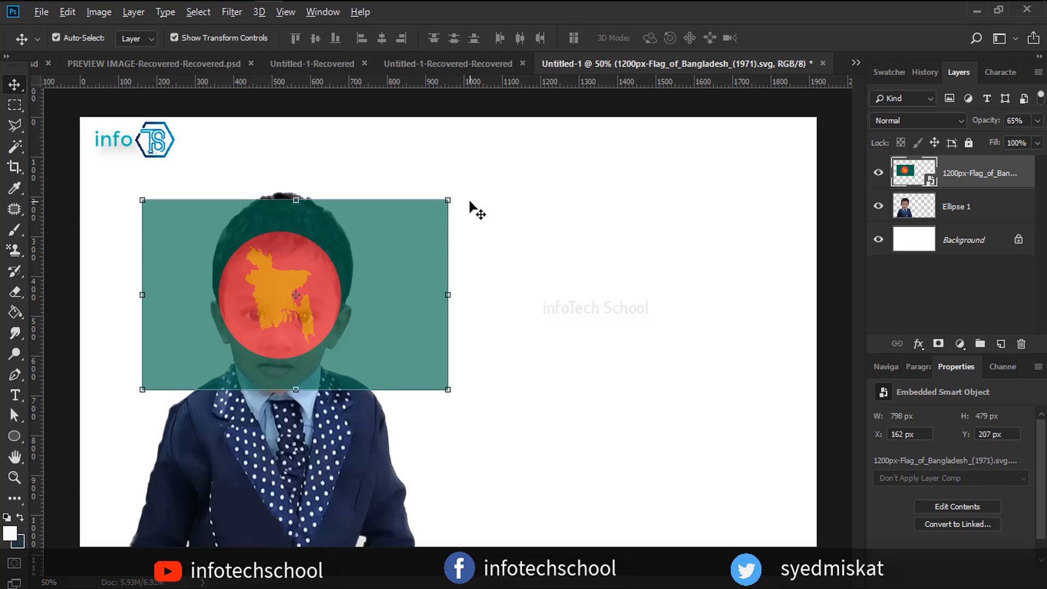
left_click_drag(447, 200, 455, 196)
left_click_drag(333, 247, 334, 247)
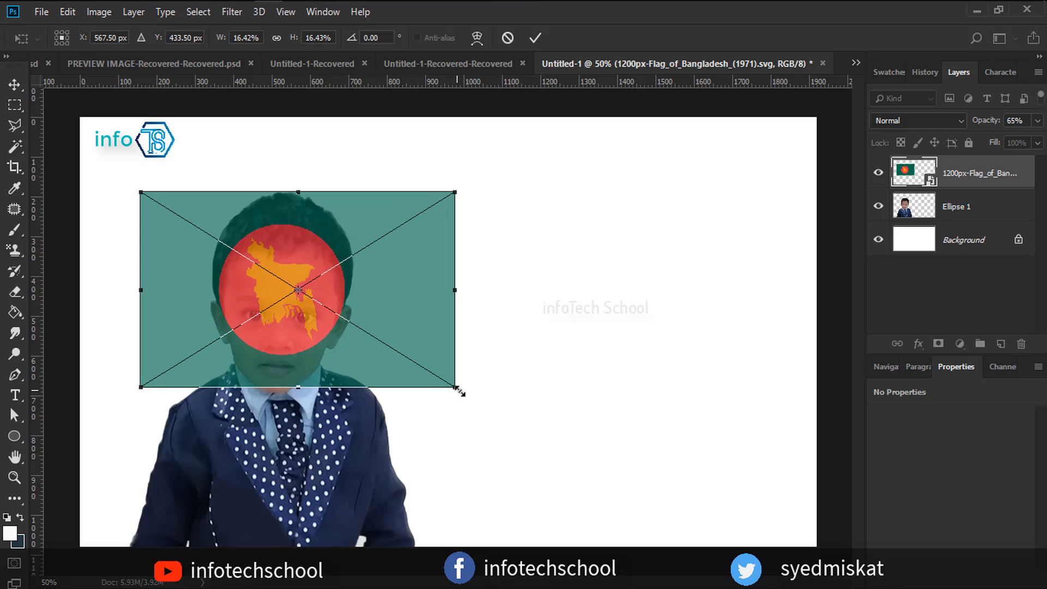
left_click_drag(459, 391, 462, 397)
left_click_drag(303, 304, 307, 303)
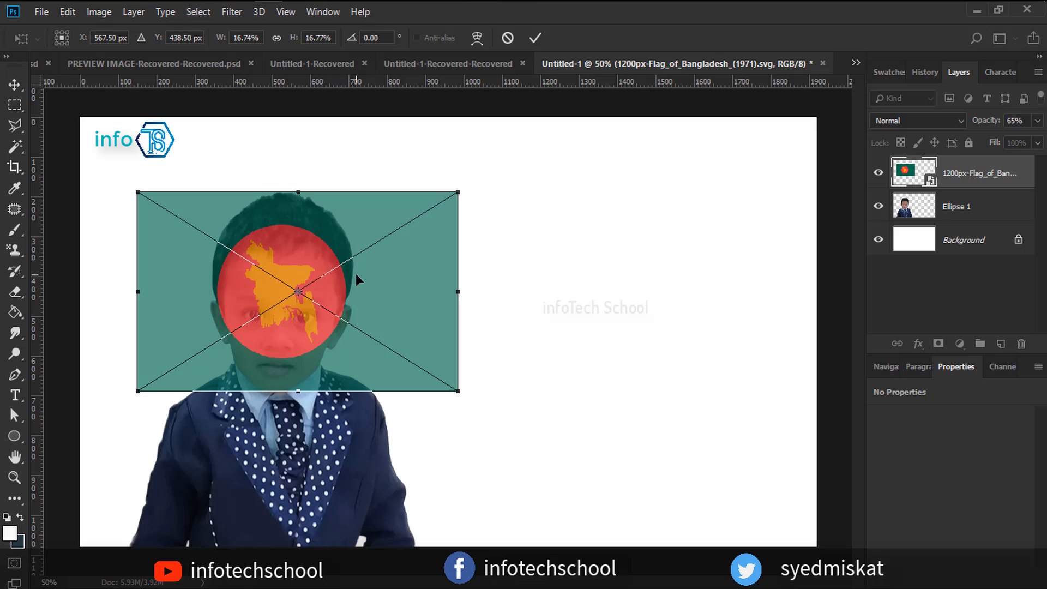
left_click(535, 38)
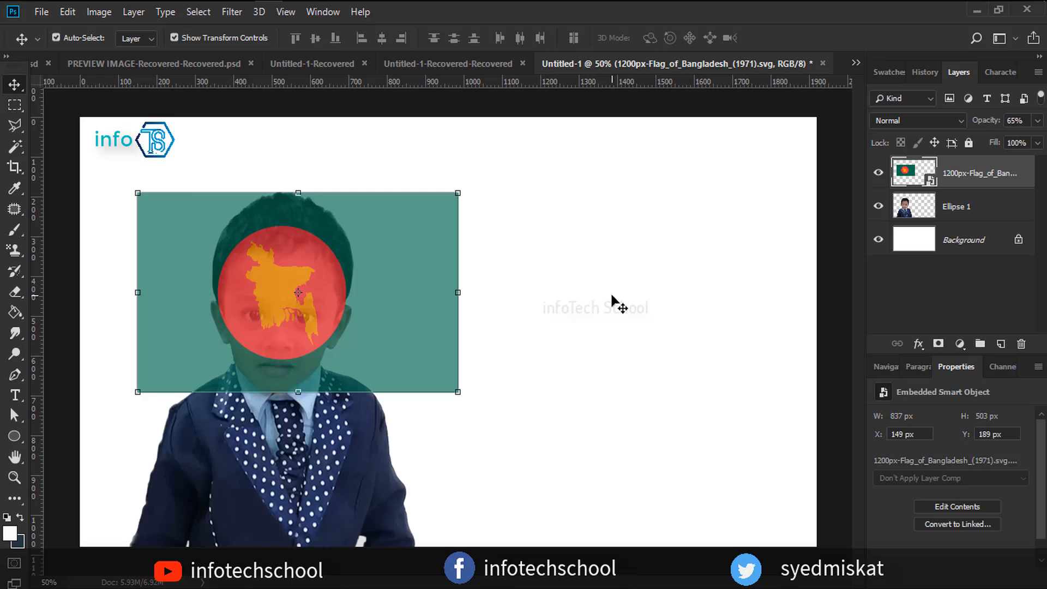
left_click(594, 300)
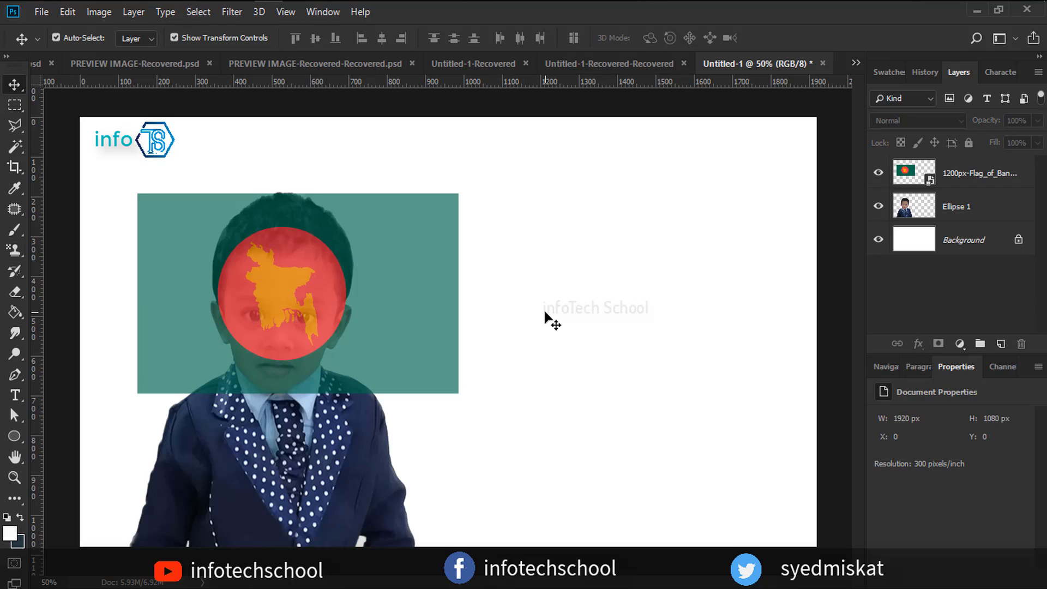
Hide the flag layer and activate the Pen tool in Path mode.
left_click(1009, 164)
left_click(878, 172)
key("p")
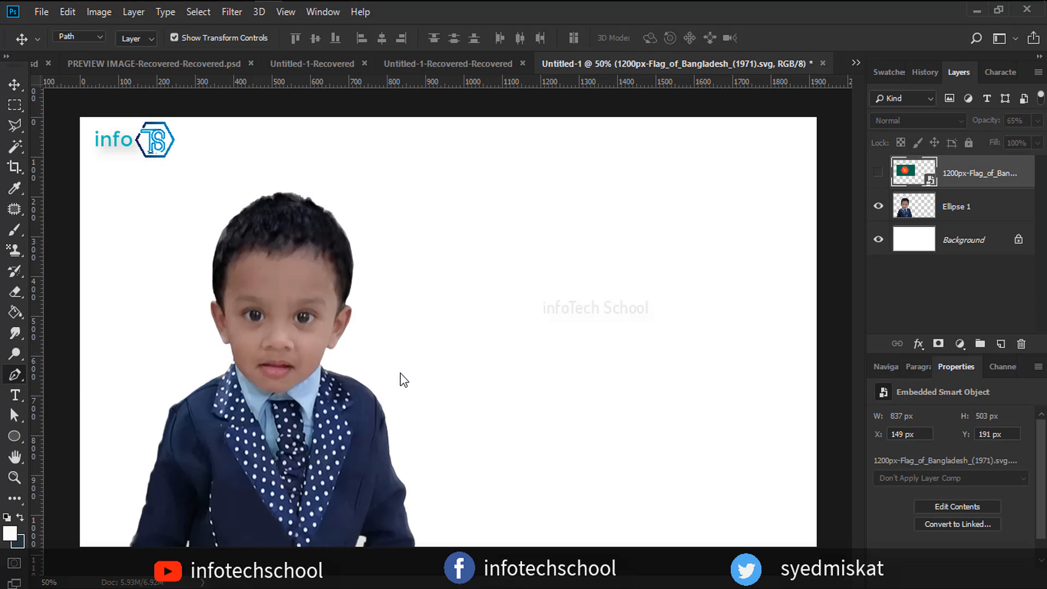
Trace a curved pen path from the earlobe on the image's right side down the jawline toward the chin.
key("ctrl+plus")
key("ctrl+plus")
key("ctrl+plus")
left_click_drag(240, 280, 807, 281)
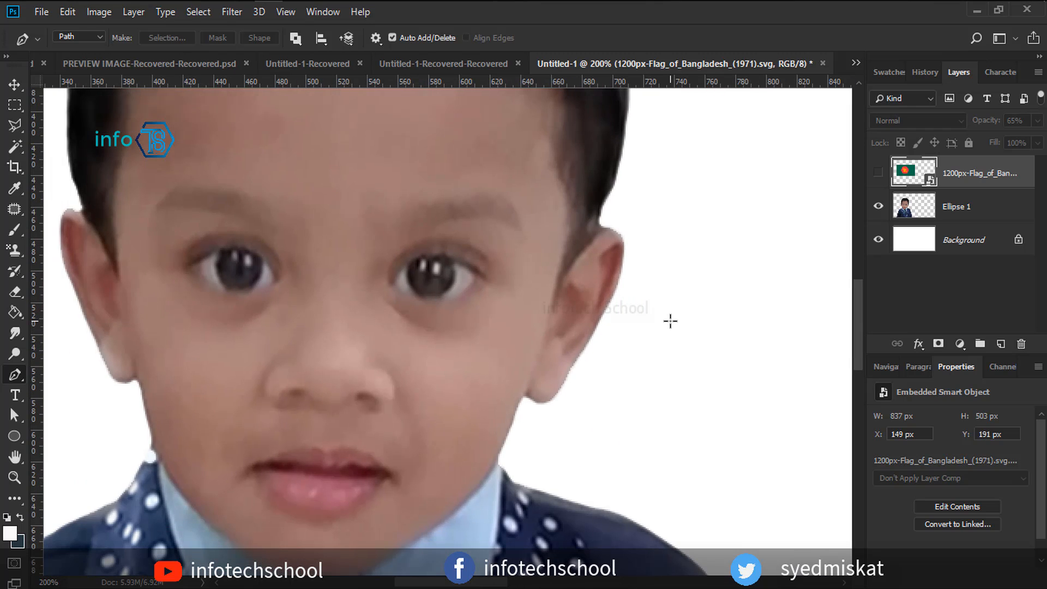
key("ctrl+minus")
scroll(450, 537, "up", 3)
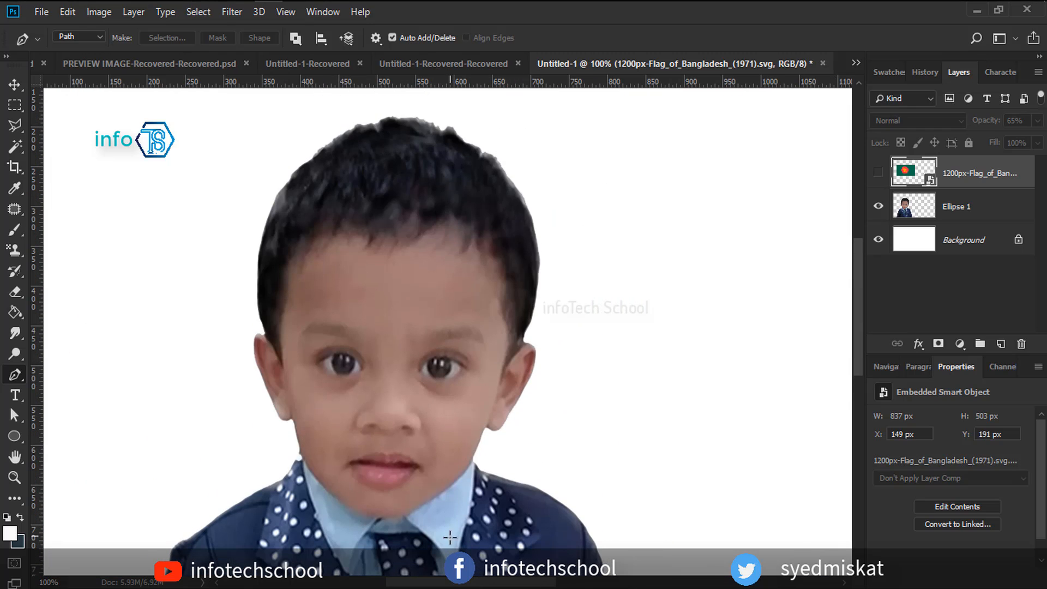
left_click(478, 445)
key("ctrl+plus")
scroll(490, 464, "down", 3)
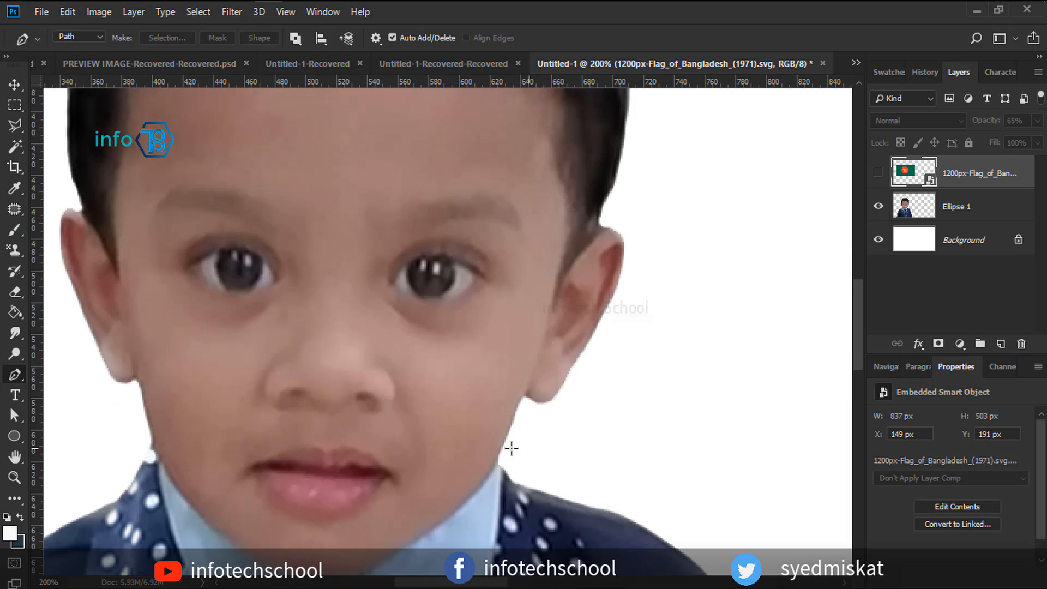
left_click(526, 397)
left_click_drag(505, 461, 501, 466)
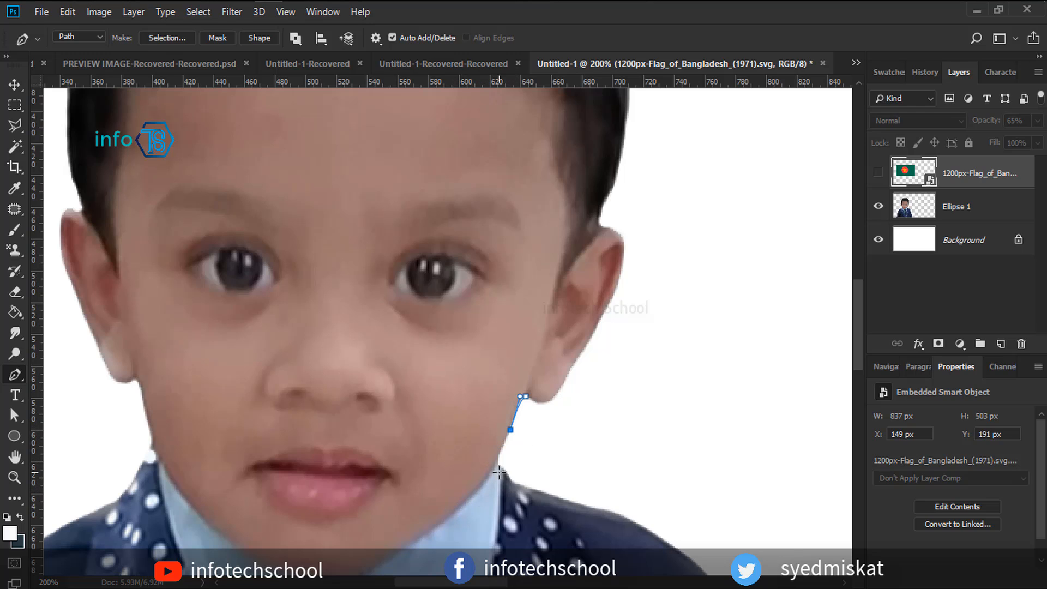
left_click(500, 460)
left_click(484, 483)
left_click_drag(422, 541, 407, 549)
scroll(371, 570, "down", 2)
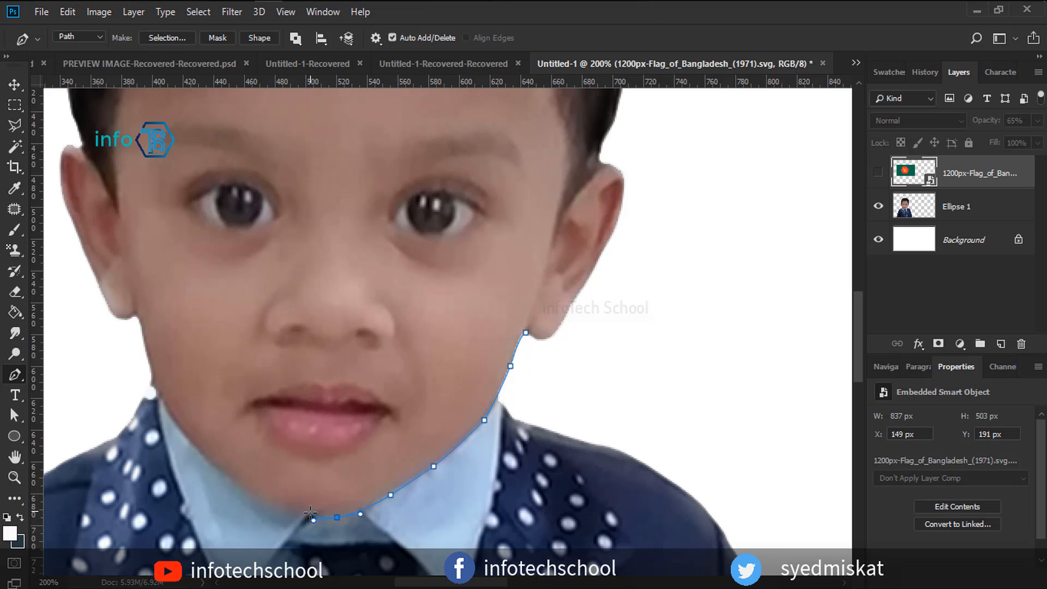
Continue the pen path around the chin and onto the opposite jaw, reverting a misplaced anchor point.
left_click_drag(310, 514, 299, 511)
key("ctrl+z")
left_click(925, 72)
left_click(926, 306)
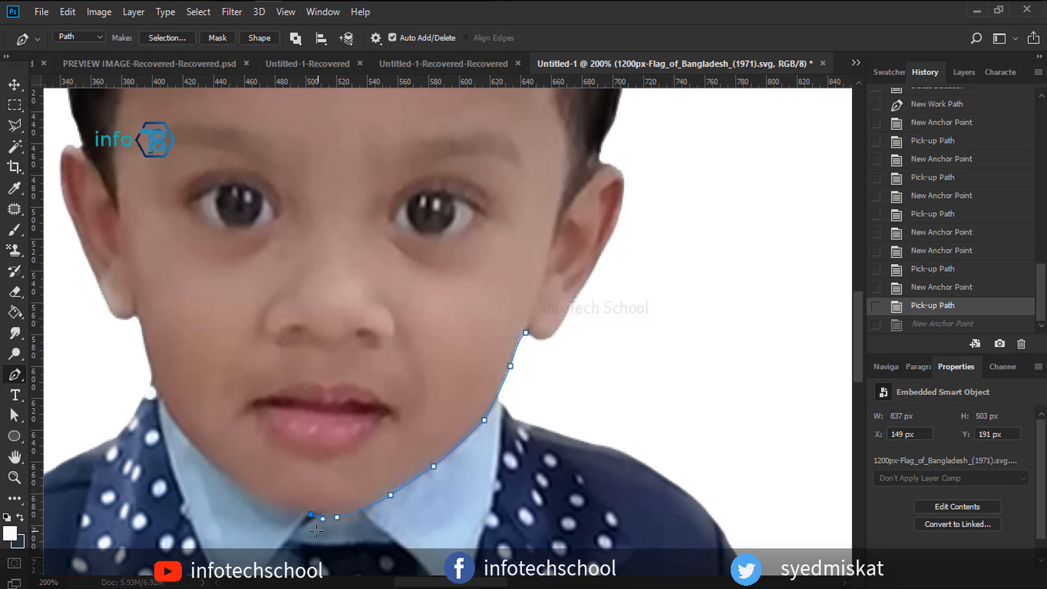
left_click_drag(237, 485, 221, 472)
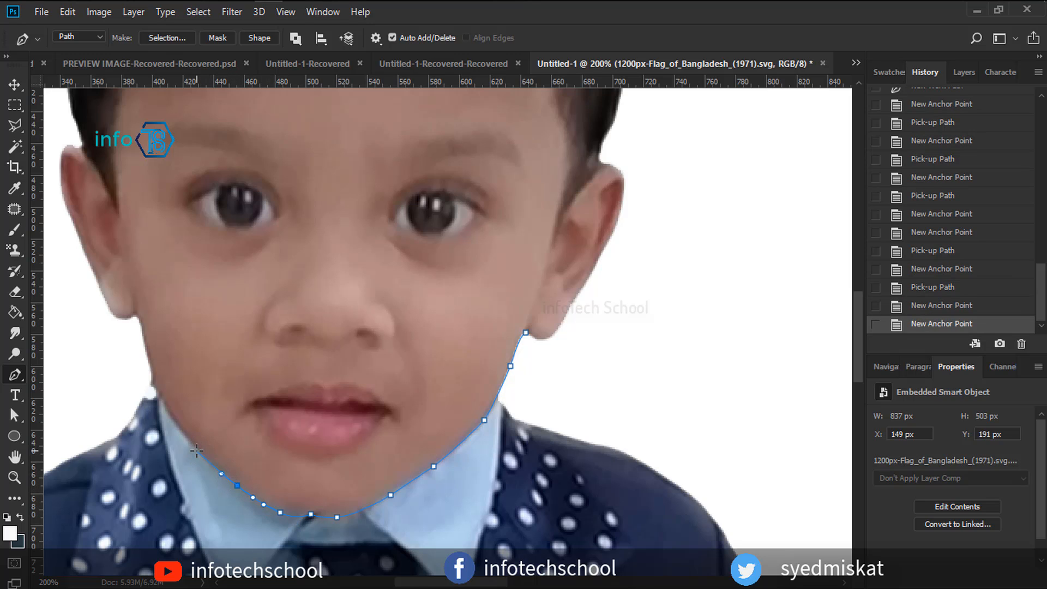
left_click(196, 450)
left_click_drag(154, 380, 149, 368)
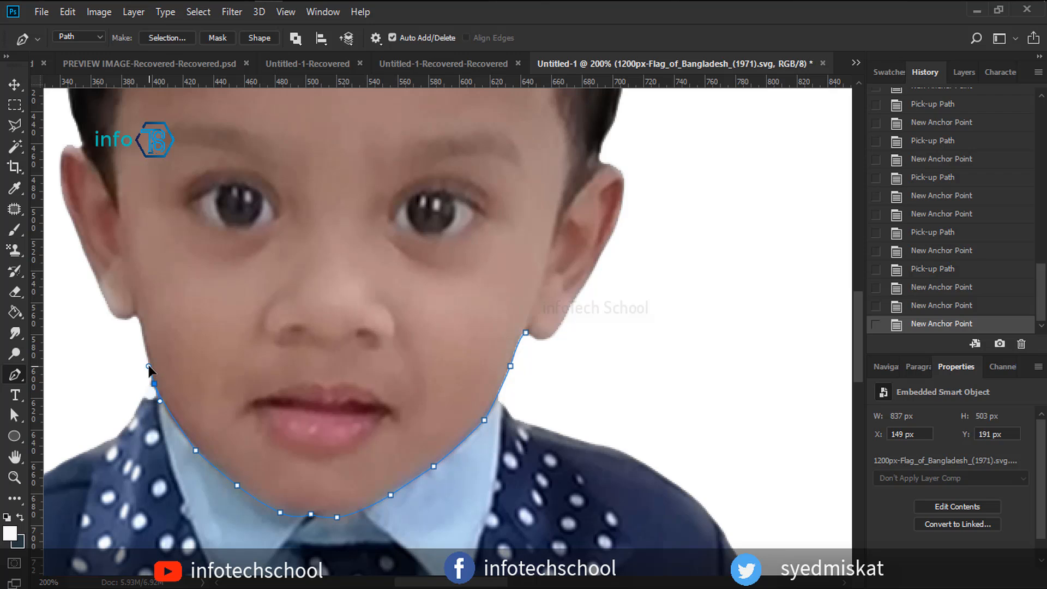
key("ctrl+z")
left_click(934, 307)
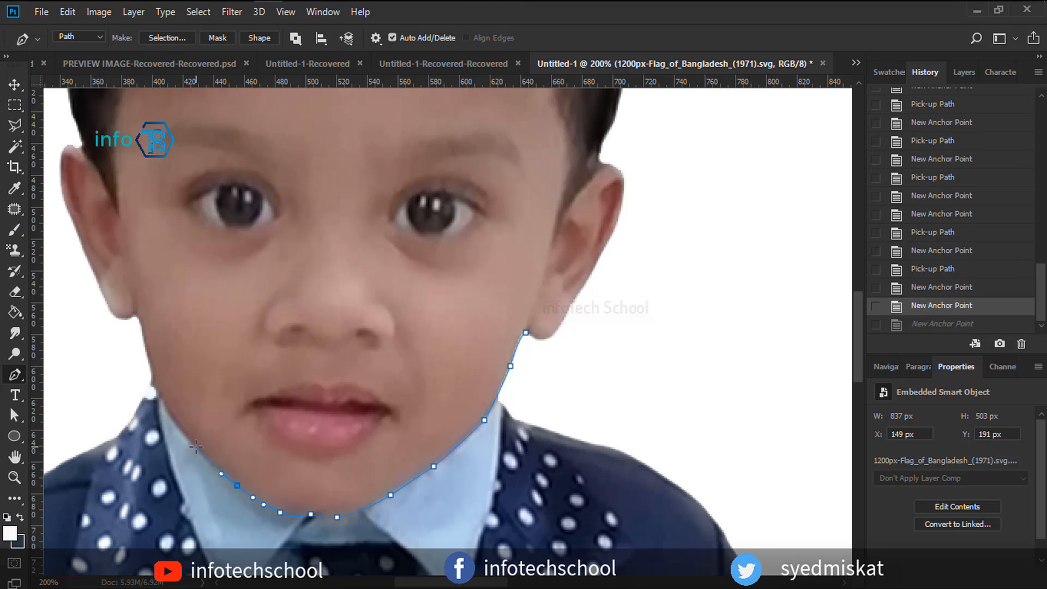
Continue the pen path up the jaw on the image's left side, around the earlobe and along the outer ear edge.
left_click(155, 395)
left_click_drag(154, 390, 136, 360)
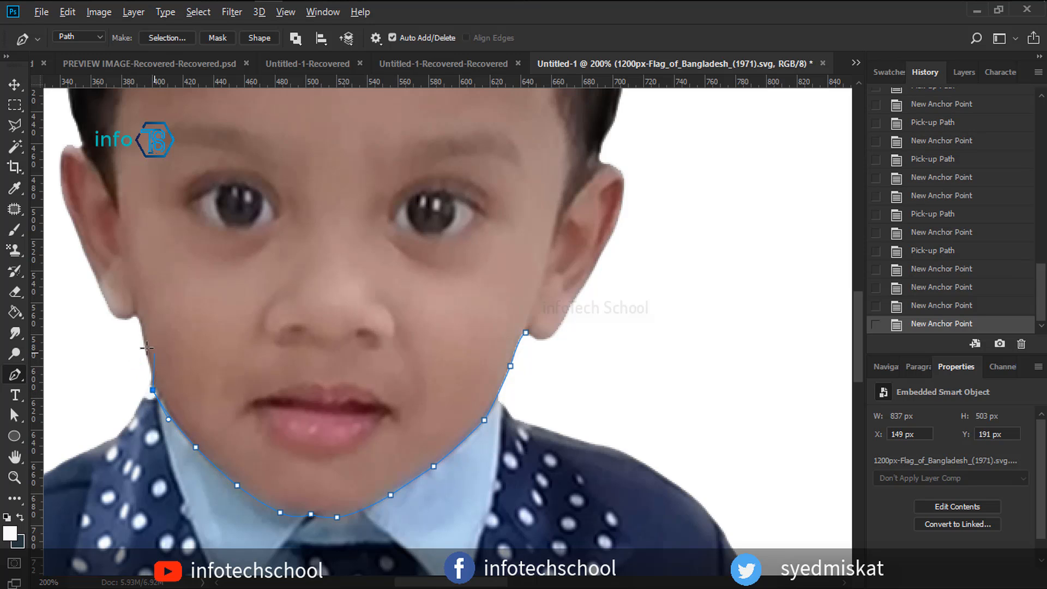
left_click_drag(138, 318, 91, 301)
left_click(109, 313, "alt")
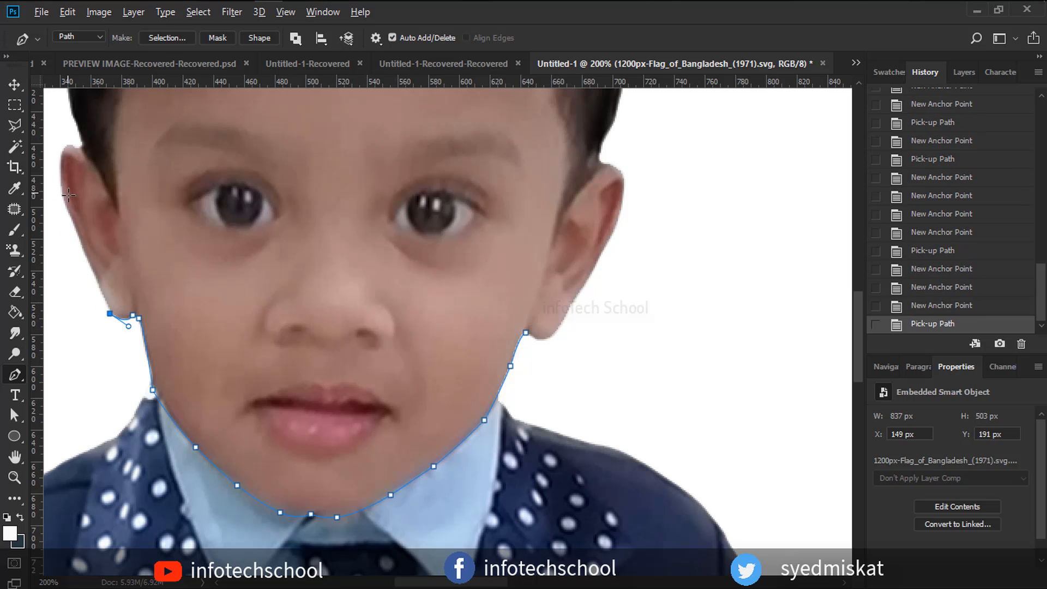
left_click_drag(84, 251, 75, 247)
left_click(84, 252, "alt")
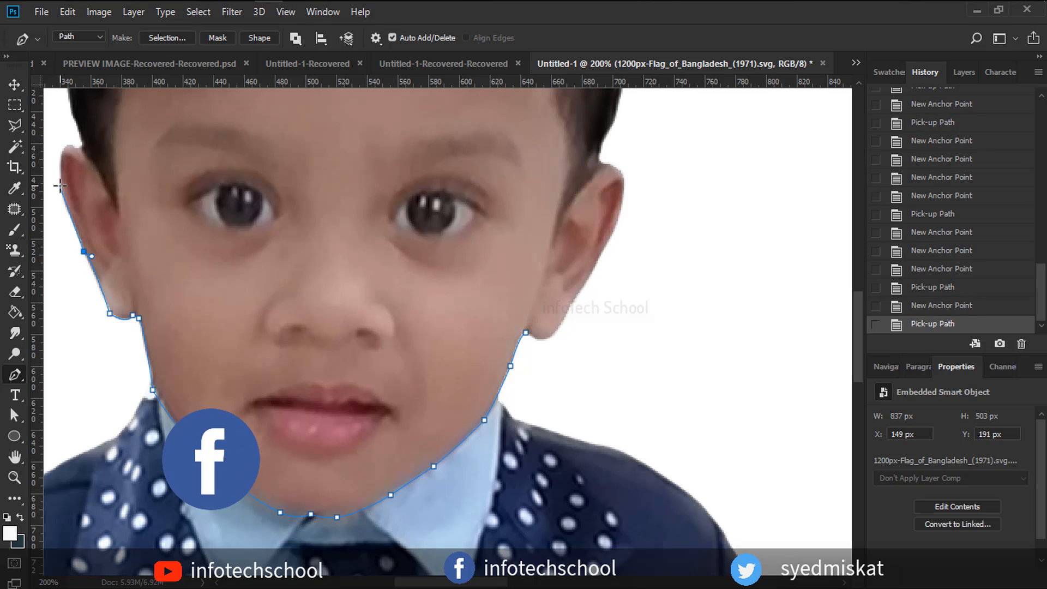
Trace the path over the top of the ear on the image's left side to the hairline, undoing misplaced anchors.
mouse_move(80, 146)
left_mouse_down()
mouse_move(111, 159)
mouse_move(68, 145)
left_mouse_up()
key("ctrl+z")
left_click_drag(77, 149, 62, 114)
left_click(75, 131, "alt")
scroll(72, 112, "up", 1)
scroll(72, 113, "up", 1)
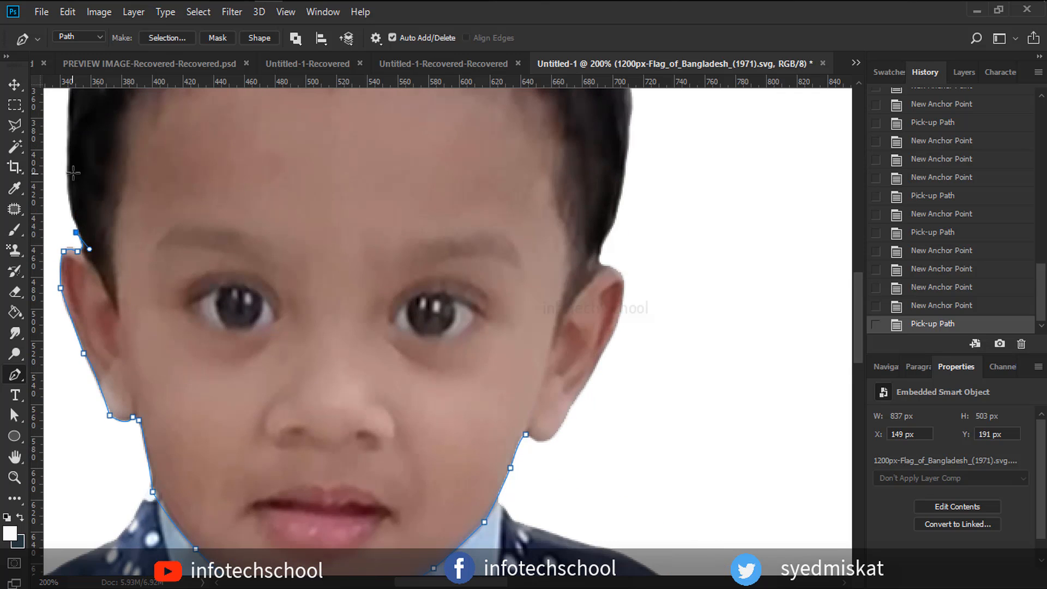
key("ctrl+z")
key("ctrl+z")
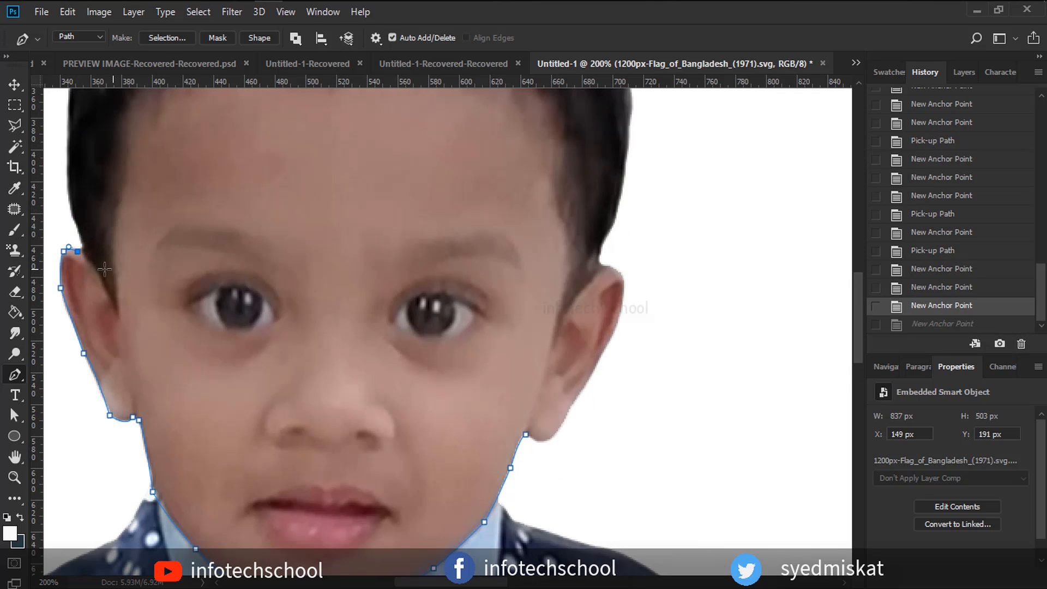
left_click_drag(83, 241, 88, 231)
left_click(83, 240, "alt")
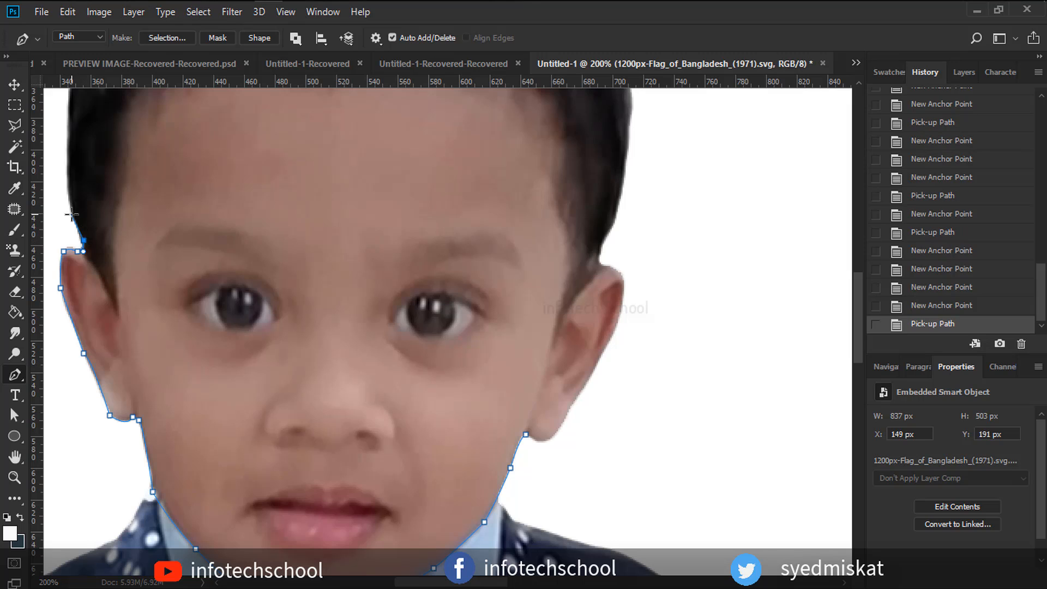
Extend the path up the side hair above that ear, reverting and replacing one misplaced curve anchor.
scroll(71, 215, "up", 1)
left_click(71, 278)
left_click_drag(66, 172, 65, 125)
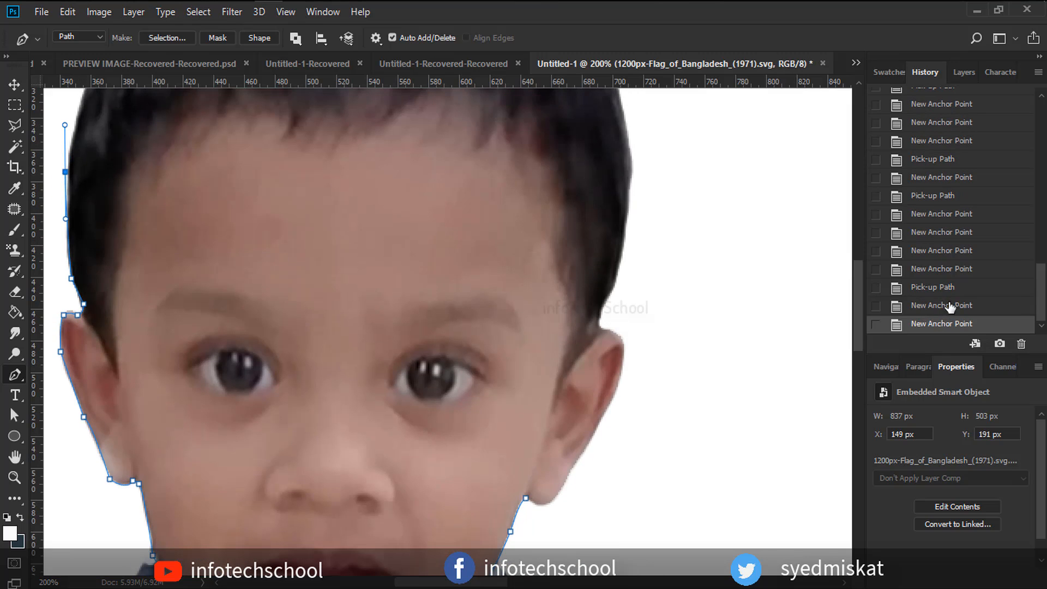
left_click(949, 306)
left_click_drag(67, 229, 70, 217)
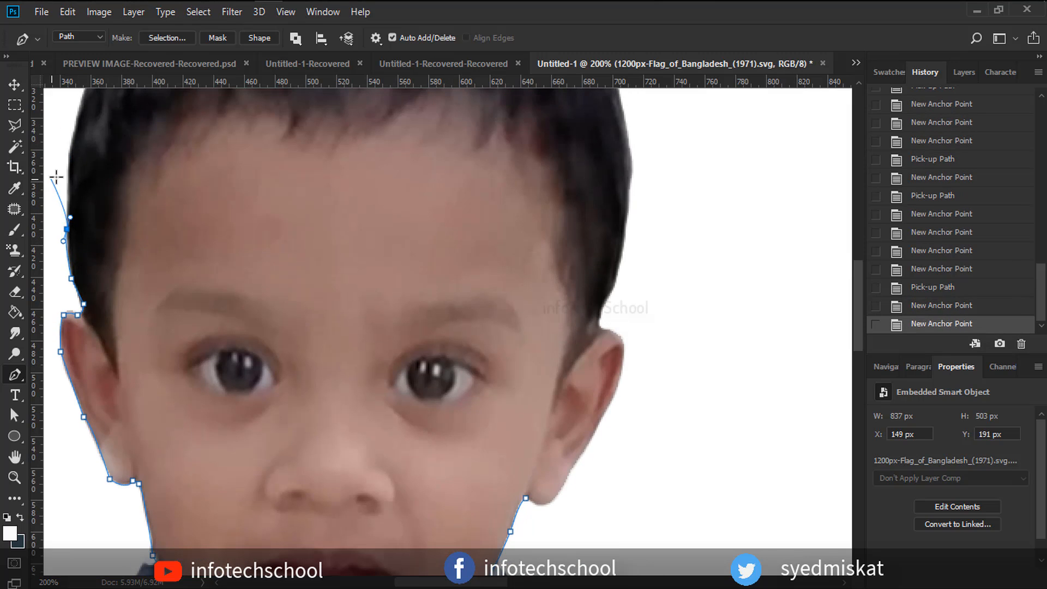
left_click(67, 183)
Carry the path along the side hair to the upper curve of the head, removing the last anchor's outgoing handle.
scroll(68, 182, "up", 2)
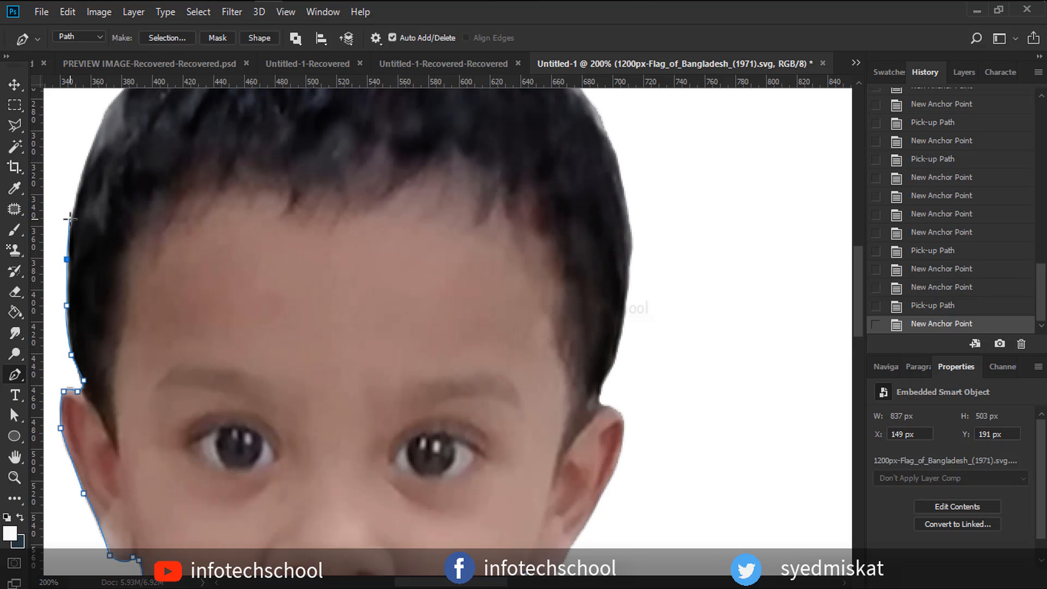
left_click(70, 224)
left_click_drag(107, 106, 121, 98)
key("ctrl+z")
scroll(121, 99, "up", 3)
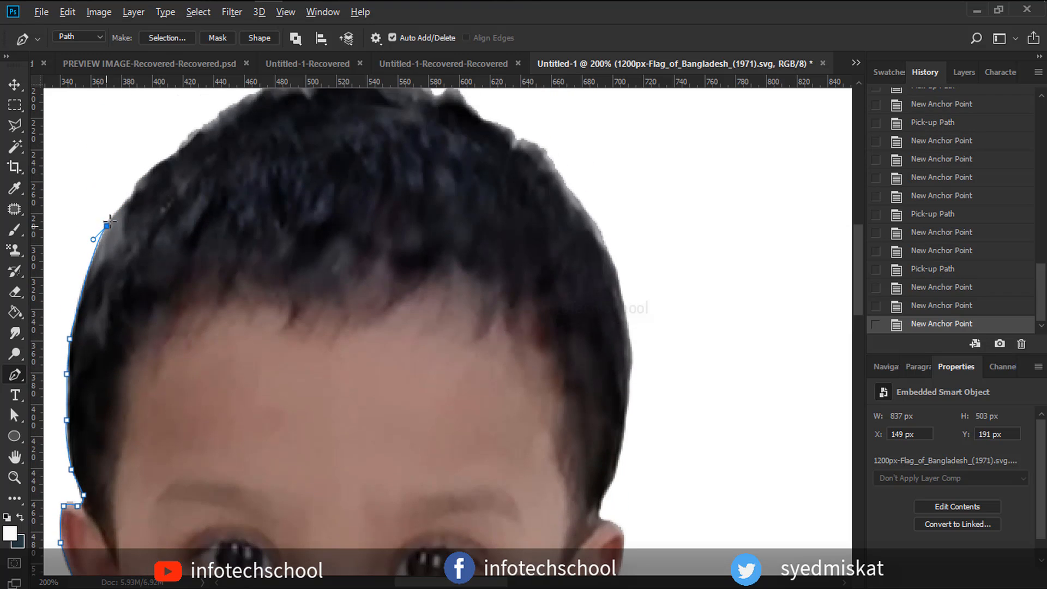
left_click(107, 225, "alt")
Add short path segments along the upper-left hair outline toward the crown, reverting and replacing misplaced anchors.
left_click(127, 202)
left_click(137, 181)
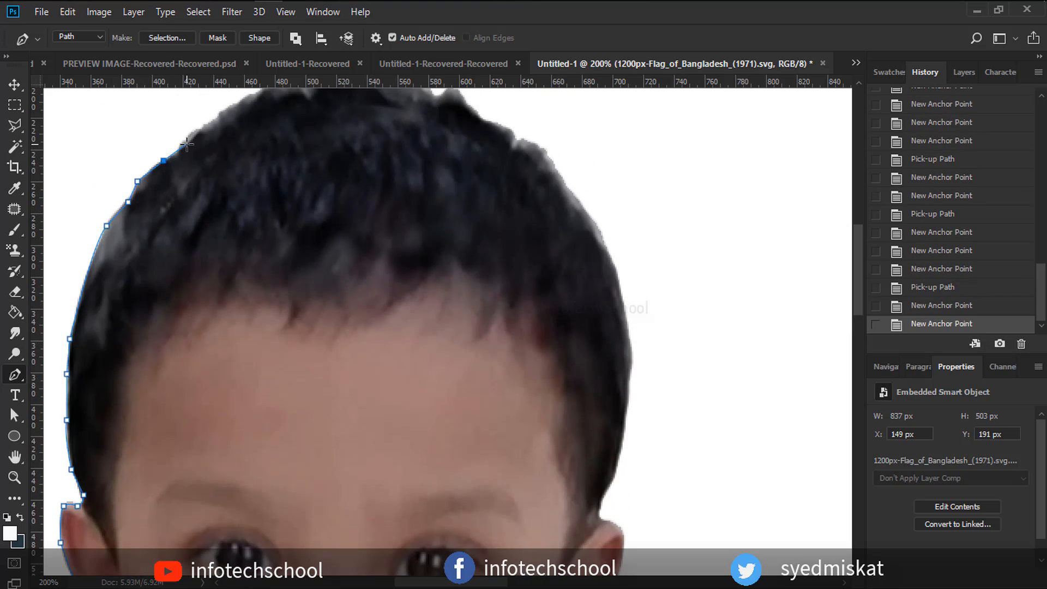
left_click(178, 147)
left_click(189, 133)
left_click(214, 122)
left_click(214, 122, "alt")
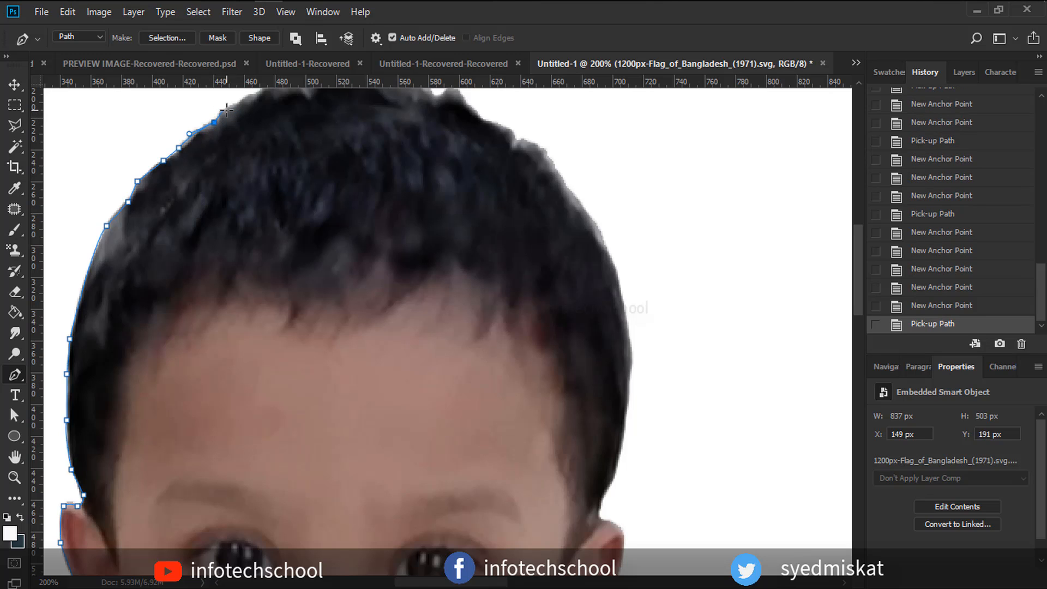
scroll(226, 110, "up", 1)
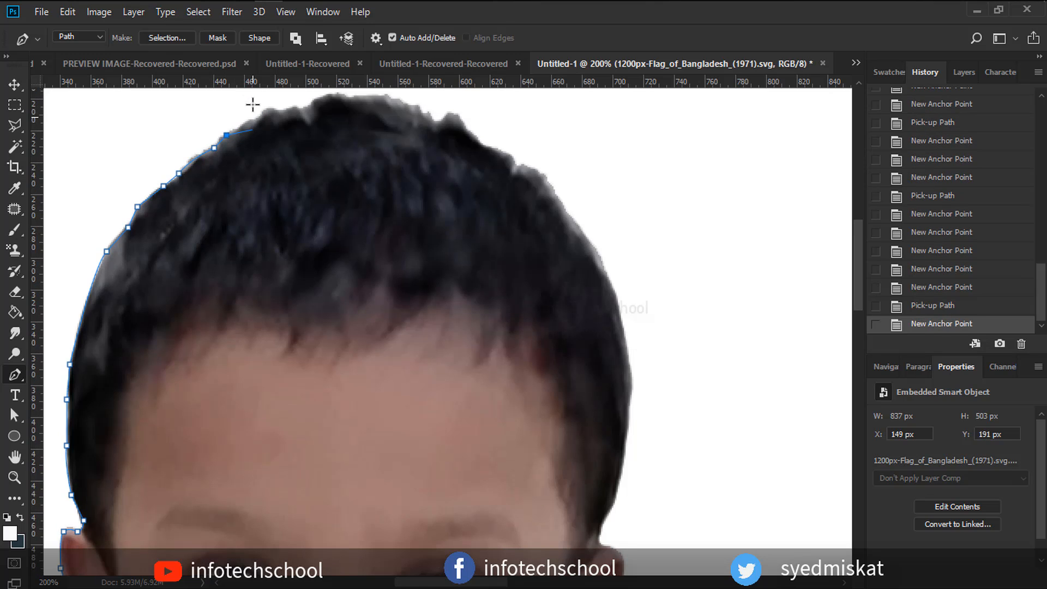
left_click(932, 288)
left_click(212, 147)
left_click(218, 138)
left_click(236, 128)
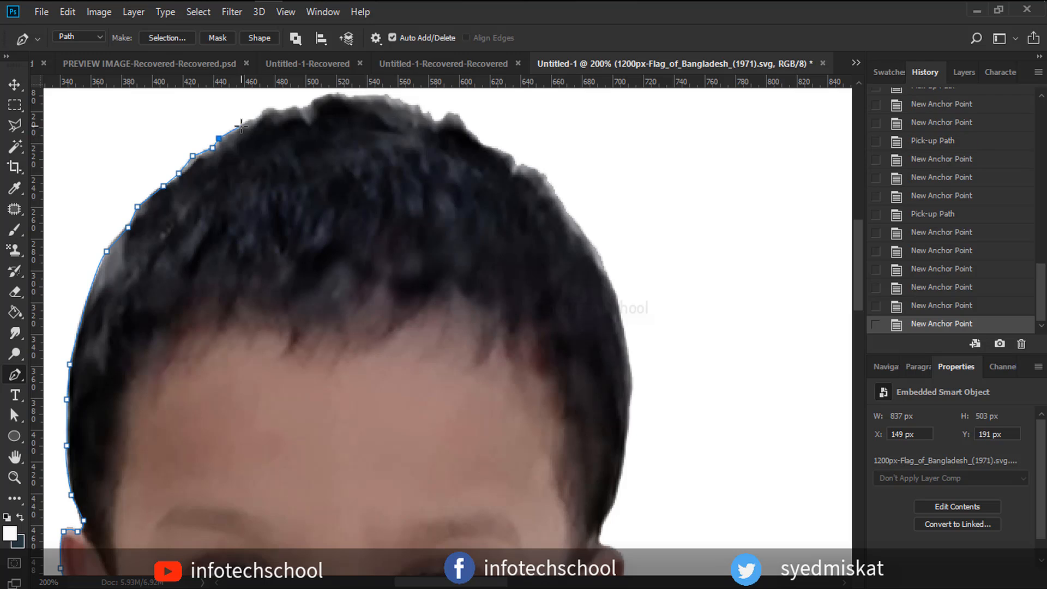
Trace the uneven hair outline across the crown of the head with closely spaced anchor points.
left_click(253, 118)
left_click(257, 117)
left_click(264, 108)
left_click(278, 111)
left_click(286, 111)
left_click(293, 107)
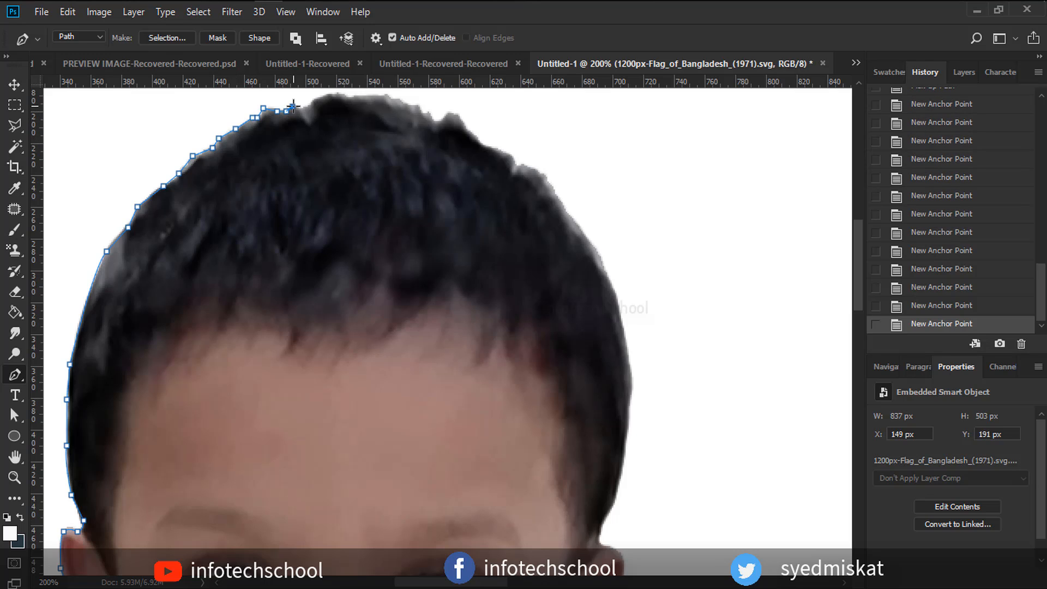
scroll(313, 100, "up", 1)
left_click(331, 117)
left_click(349, 121)
left_click(382, 121)
left_click(388, 121)
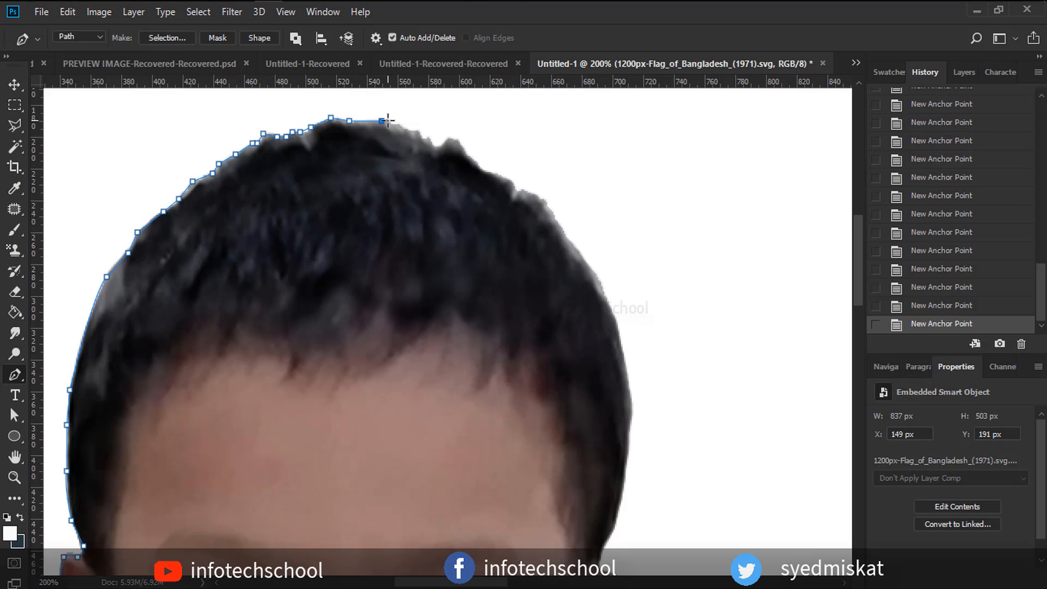
Follow the jagged hair edge from the crown down around the notch and tuft on the image's right side.
left_click(391, 124)
left_click(395, 124)
left_click(414, 132)
left_click(421, 137)
left_click(429, 138)
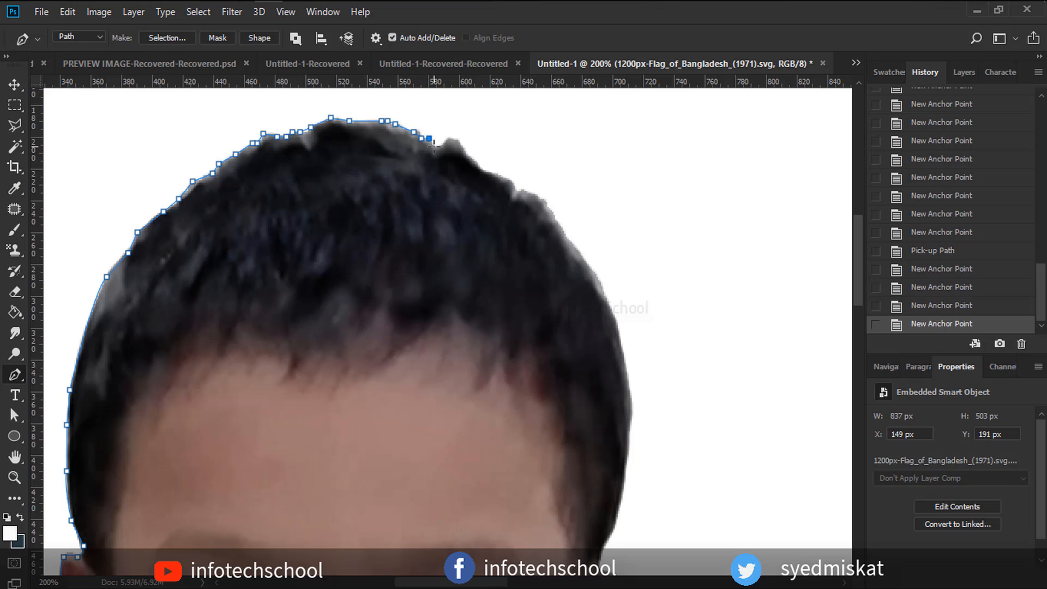
left_click(434, 145)
left_click(447, 140)
left_click(464, 149)
left_click(471, 156)
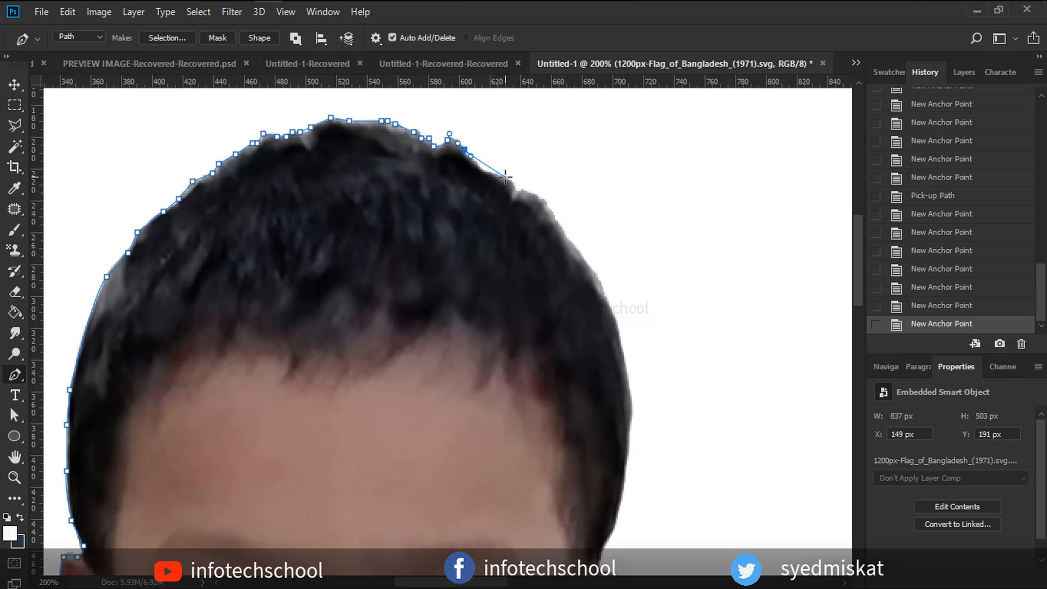
Extend the path along the upper-right curve of the hair from the tuft toward the temple.
left_click(494, 179)
left_click(516, 191)
left_click(525, 189)
left_click_drag(560, 223, 572, 246)
left_click(596, 276)
Trace the side hair on the image's right down to where it meets the top of the ear.
scroll(642, 351, "down", 3)
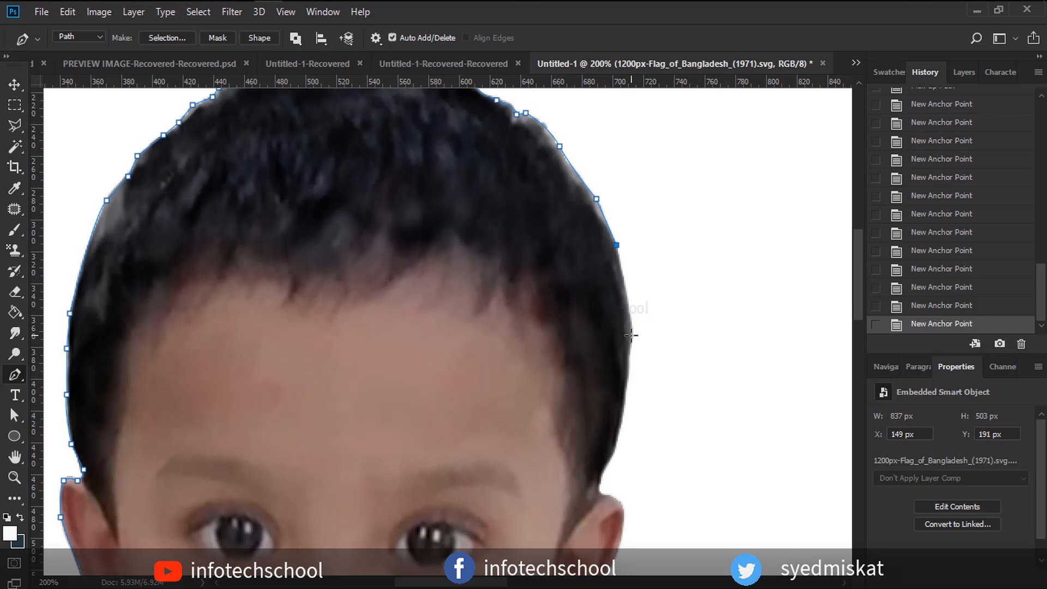
left_click_drag(632, 332, 631, 371)
left_click(633, 332)
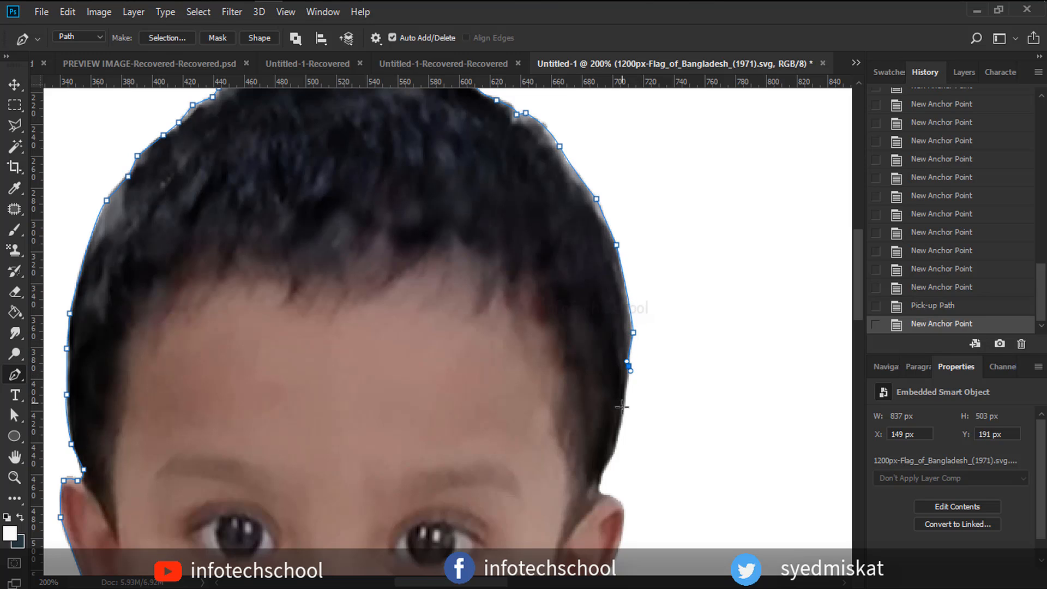
left_click(619, 435)
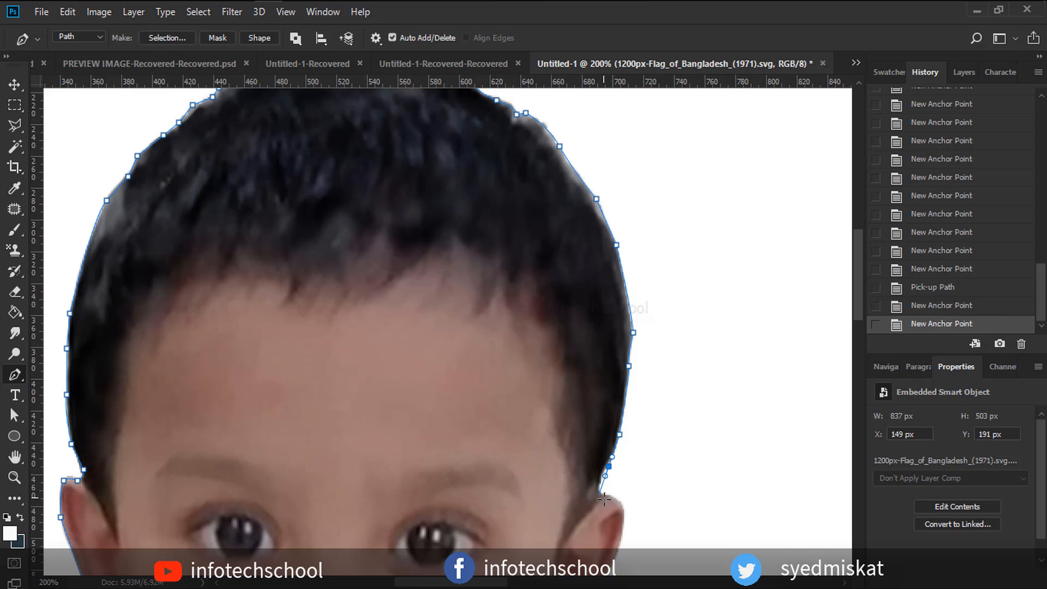
left_click_drag(603, 495, 613, 516)
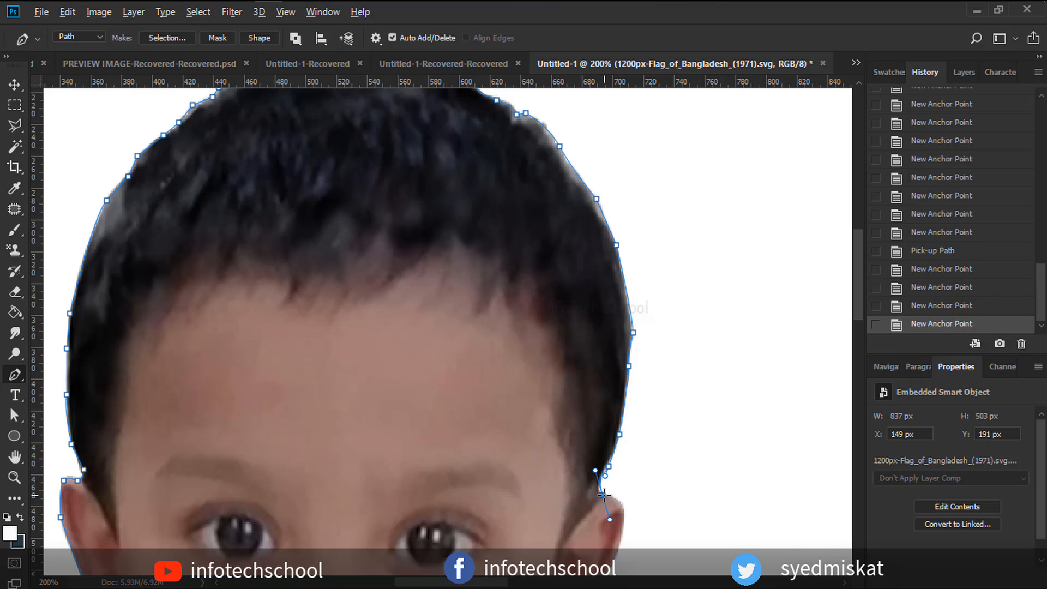
Curve the path around the upper ear on the image's right side and remove the new anchor's outgoing handle.
scroll(627, 491, "down", 5)
left_click_drag(618, 385, 599, 449)
left_click(618, 385, "alt")
Trace the lower ear edge to the earlobe, replacing a misplaced anchor, and close the path at its starting point.
scroll(617, 385, "down", 1)
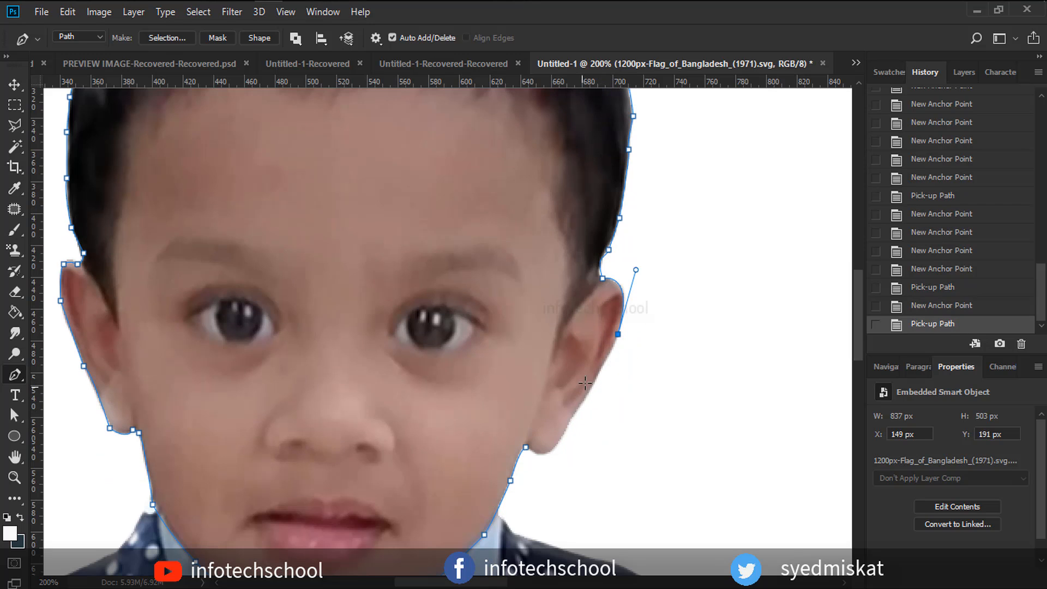
left_click_drag(598, 378, 588, 400)
left_click(599, 379, "alt")
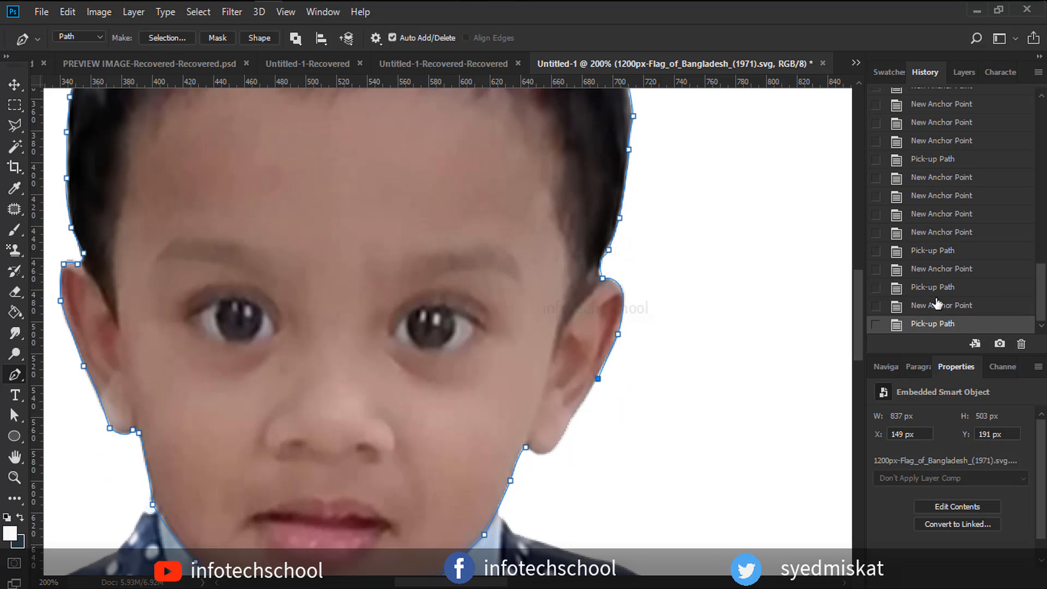
left_click(934, 287)
left_click(606, 360)
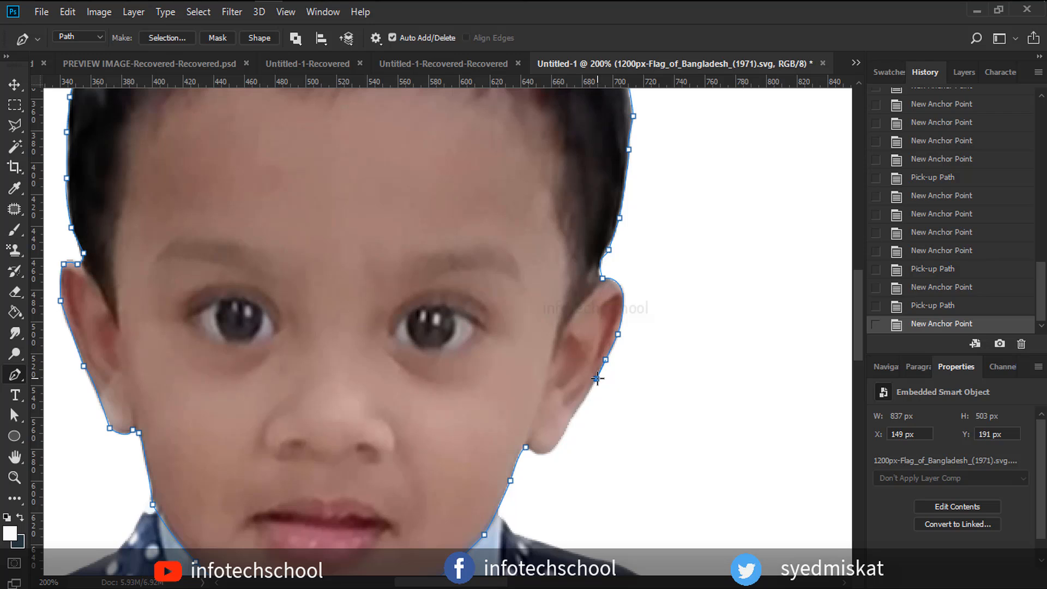
left_click(596, 378)
left_click(581, 401)
left_click(571, 422)
scroll(570, 422, "down", 1)
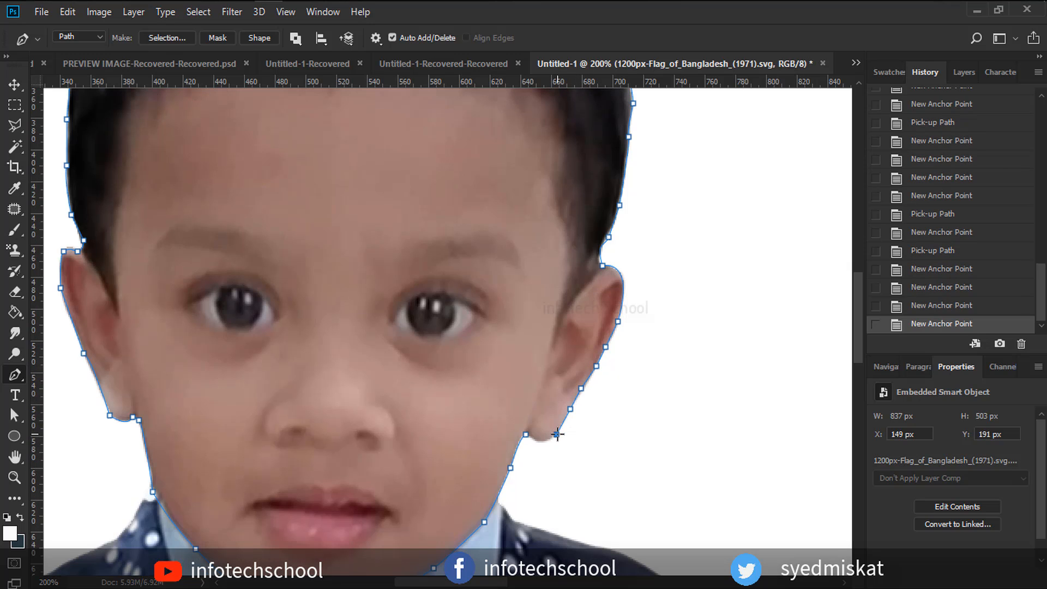
left_click(556, 434)
mouse_move(526, 435)
left_mouse_down()
mouse_move(496, 426)
mouse_move(505, 416)
mouse_move(511, 425)
left_mouse_up()
Convert the closed head path into a selection and show the flag layer again.
key("ctrl+minus")
key("ctrl+Return")
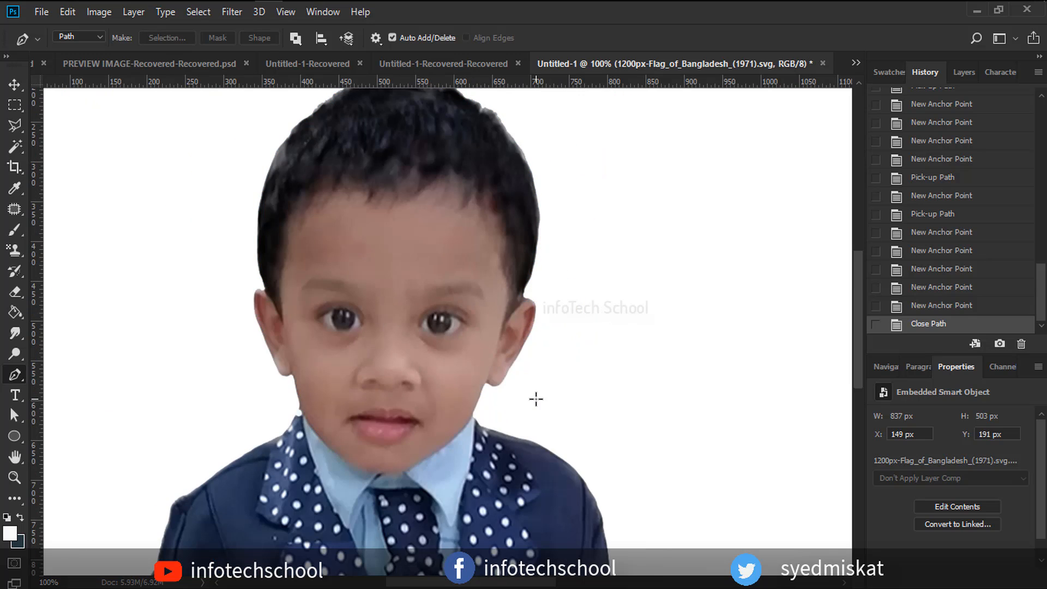
left_click(963, 72)
left_click(878, 172)
Add a layer mask to the flag layer from the head selection.
scroll(783, 250, "up", 1)
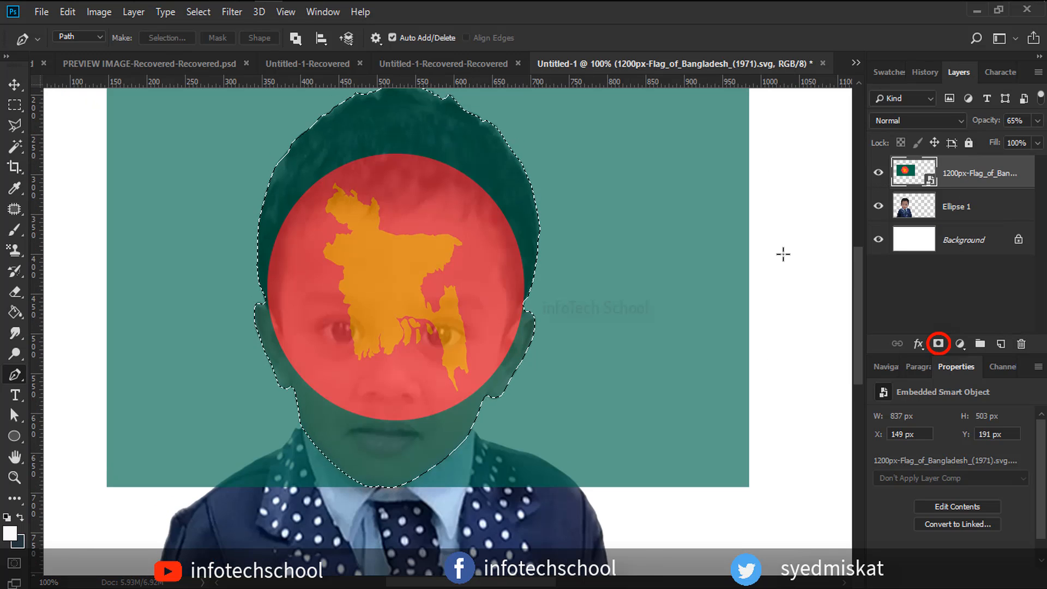
key("ctrl+minus")
left_click(938, 343)
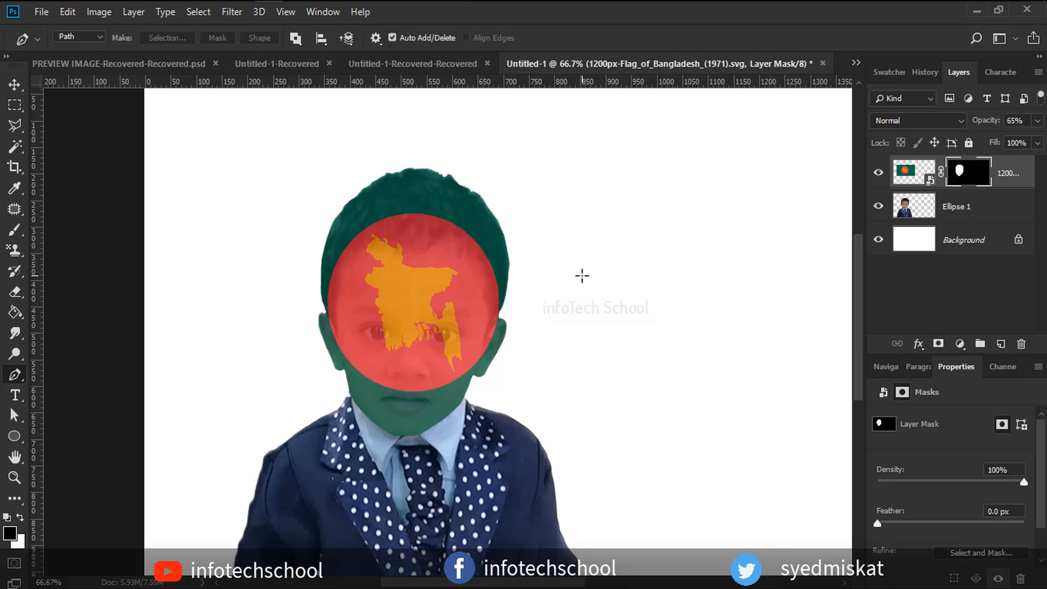
Try rotating the flag layer and the Ellipse 1 layer together by about -4 degrees, and revert to the state before the transform.
key("ctrl+minus")
key("ctrl+minus")
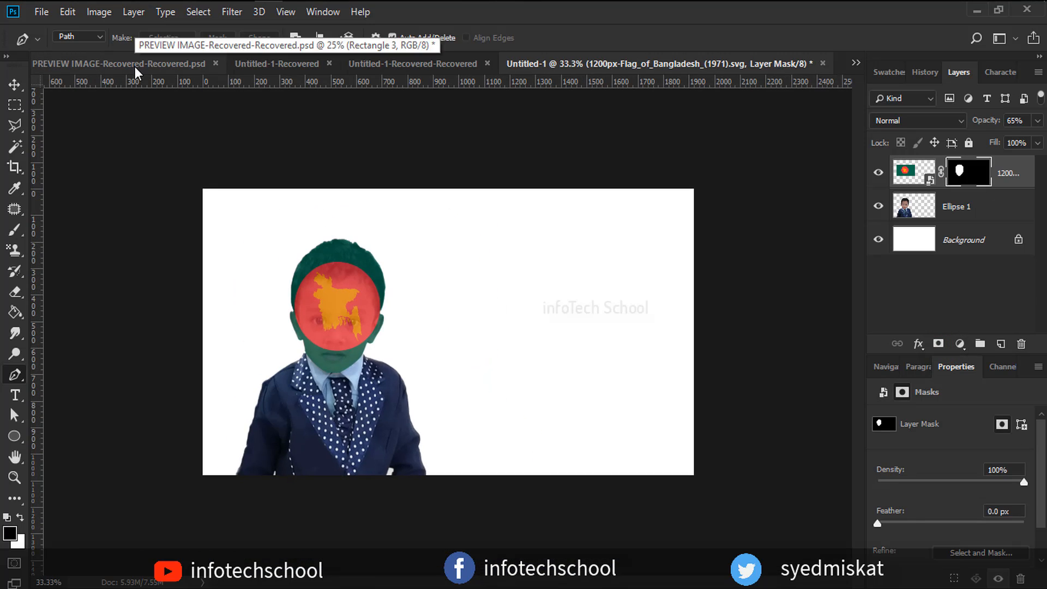
left_click(914, 181)
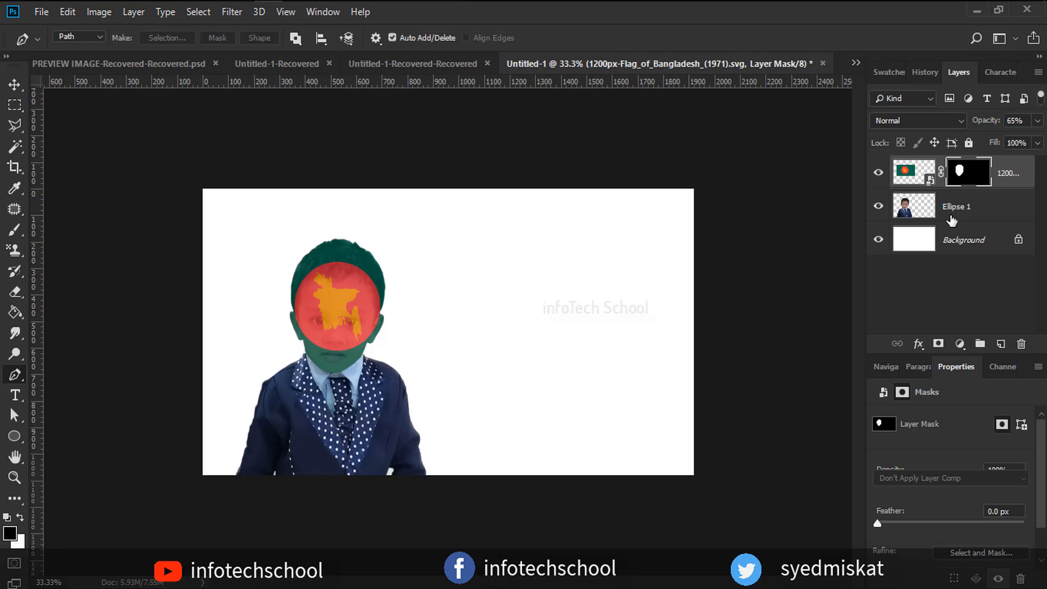
left_click(1009, 211)
key("v")
left_click_drag(480, 505, 484, 489)
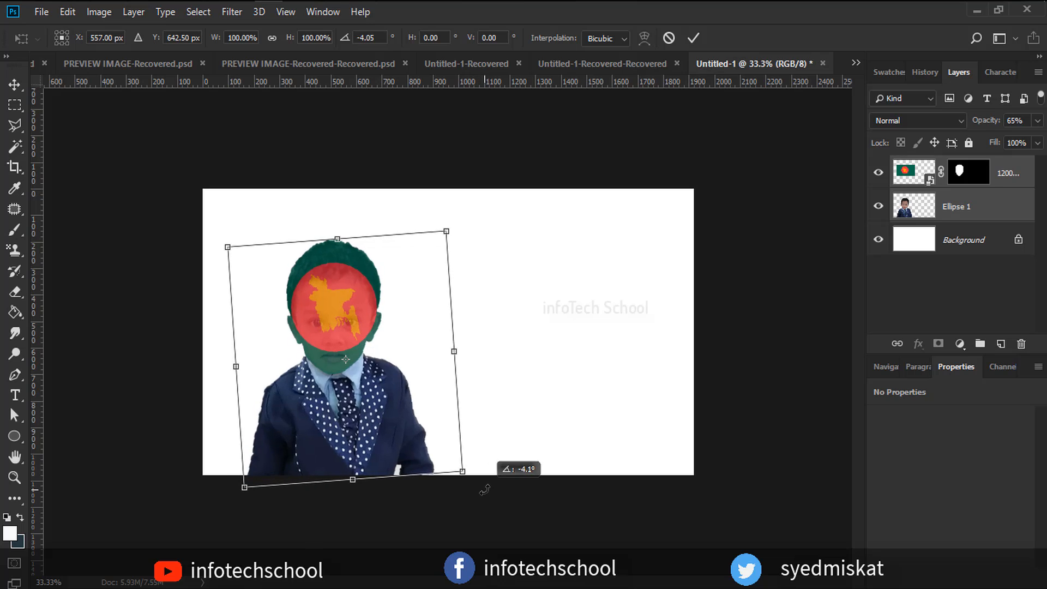
left_click(693, 37)
left_click(754, 267)
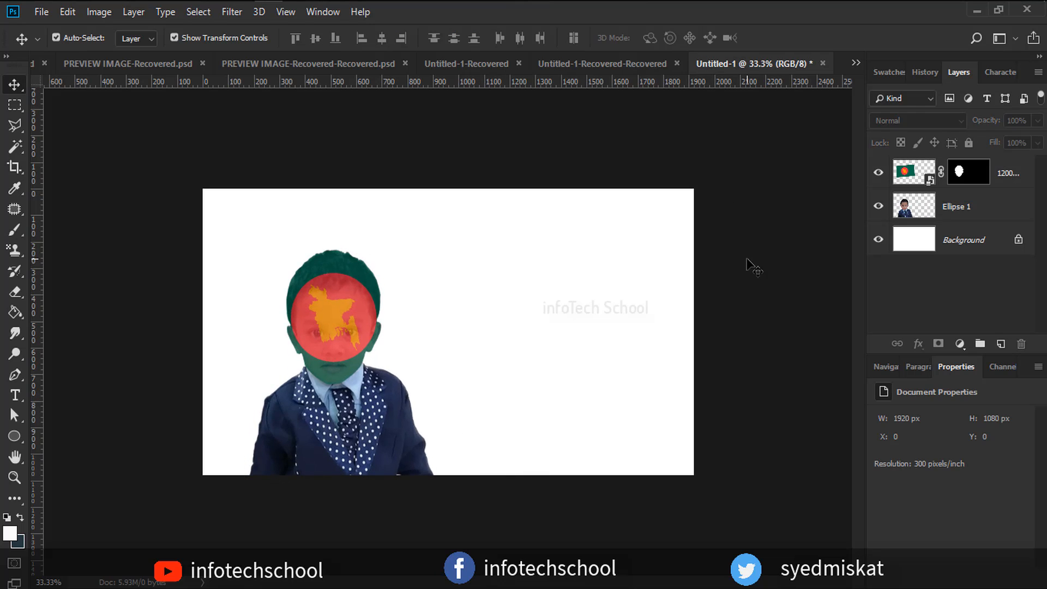
left_click(925, 73)
left_click(925, 306)
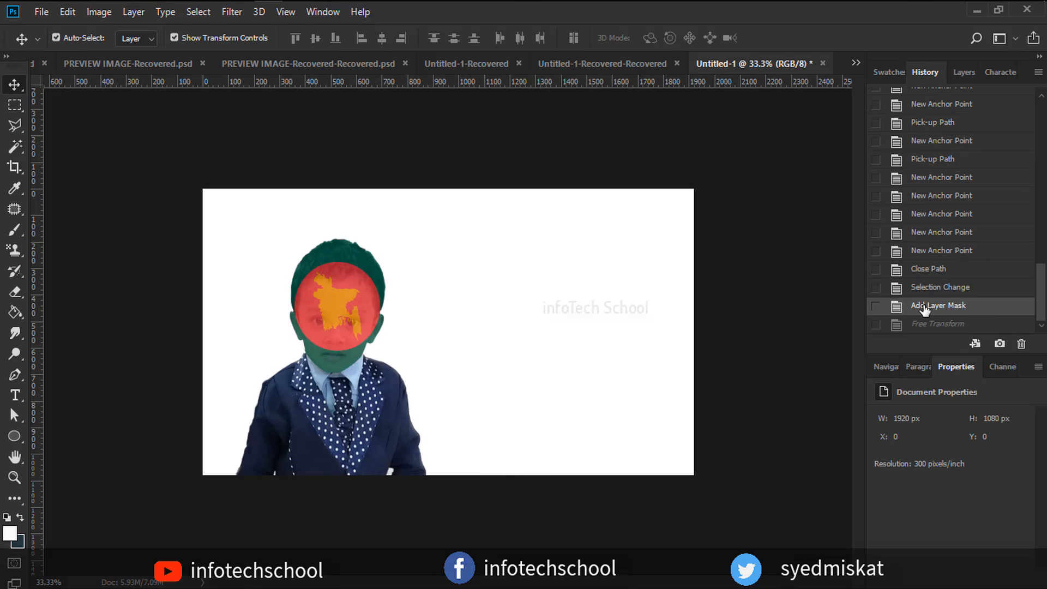
Start a text line beside the boy's jacket in Raleway Light at 16 pt with a dark grey text colour.
key("t")
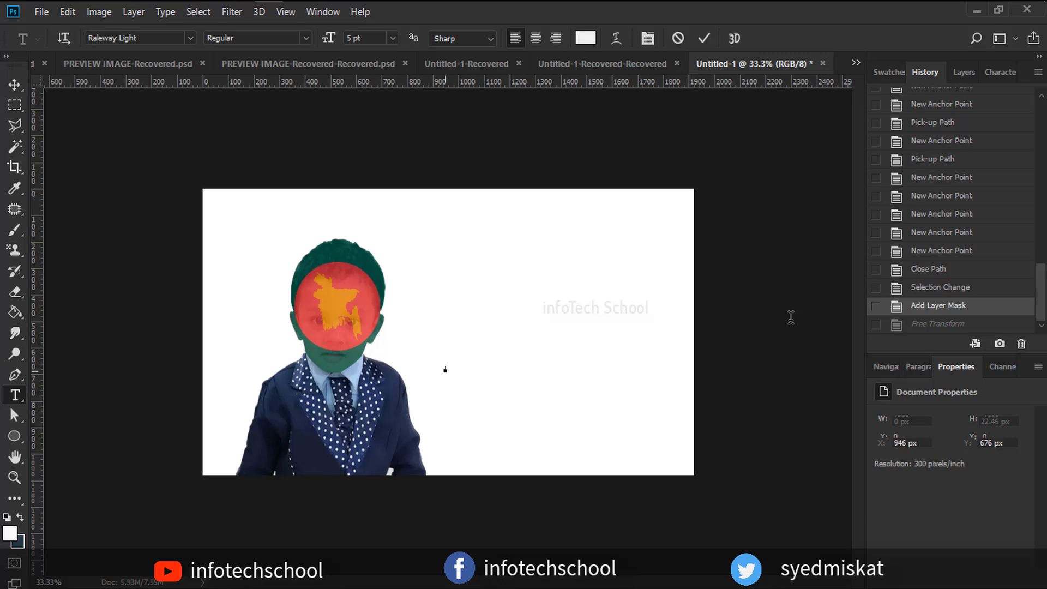
left_click(445, 370)
left_click_drag(327, 43, 333, 43)
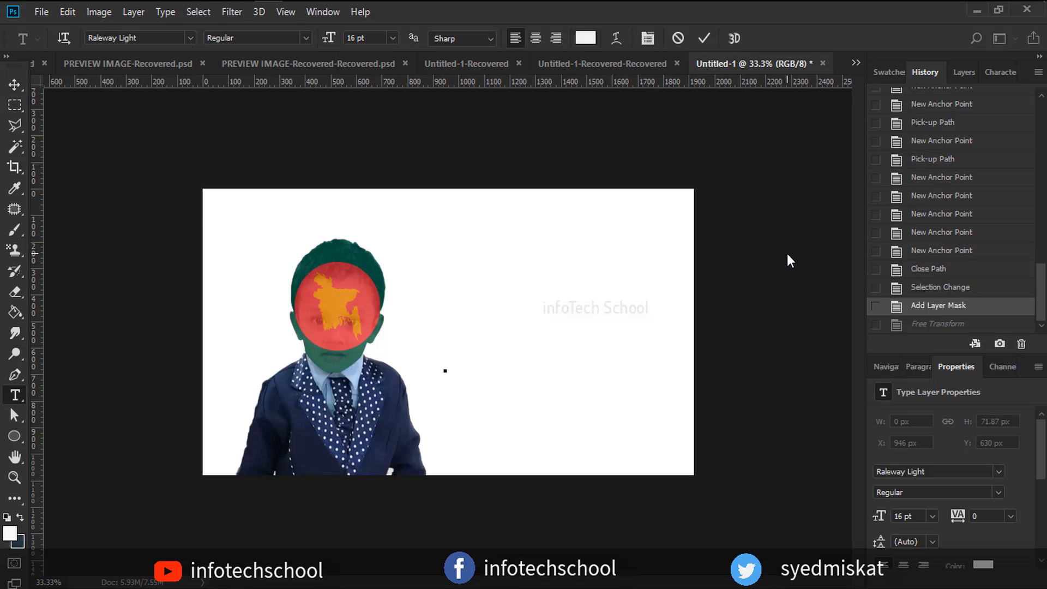
left_click(585, 38)
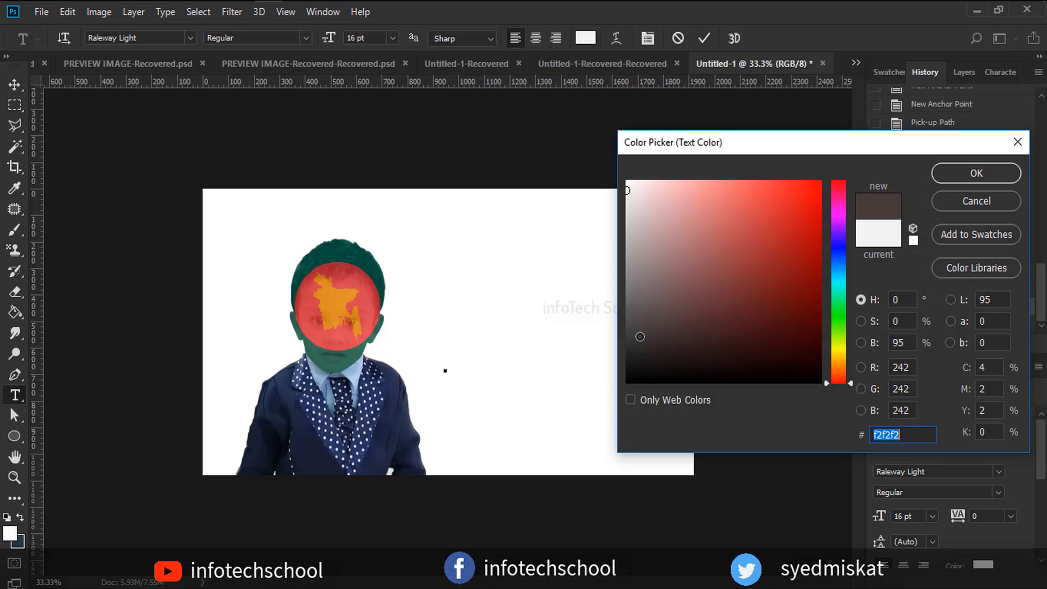
type("1f1f1f")
left_click(972, 170)
Enter the text "i love" and commit it as its own layer.
type("ILO")
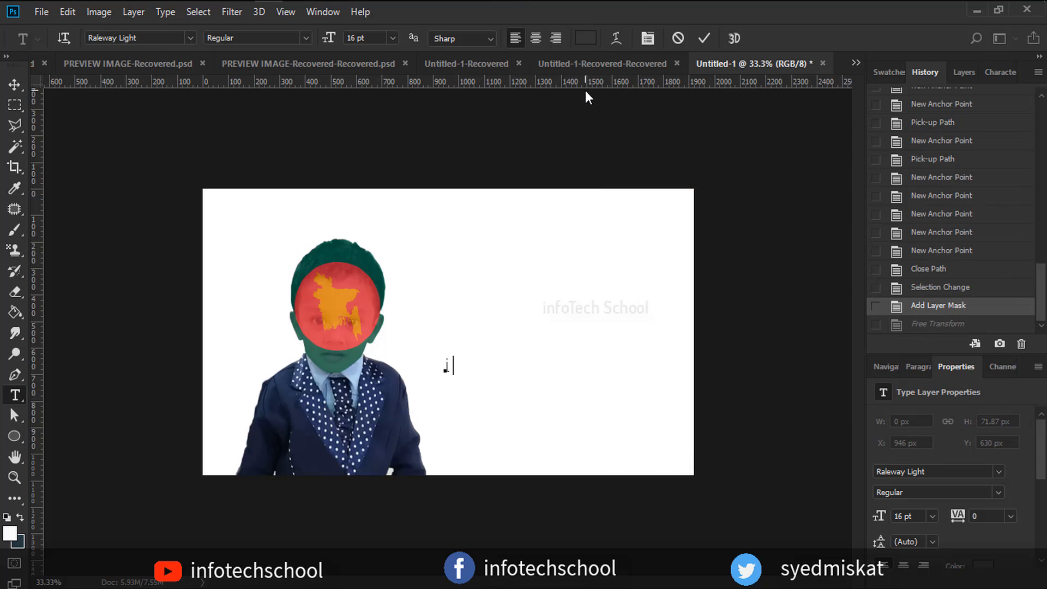
type(" lob")
type("er")
key("BackSpace")
left_click(704, 38)
Add a separate text layer reading "BANGLADESH" just below "i love".
left_click(446, 391)
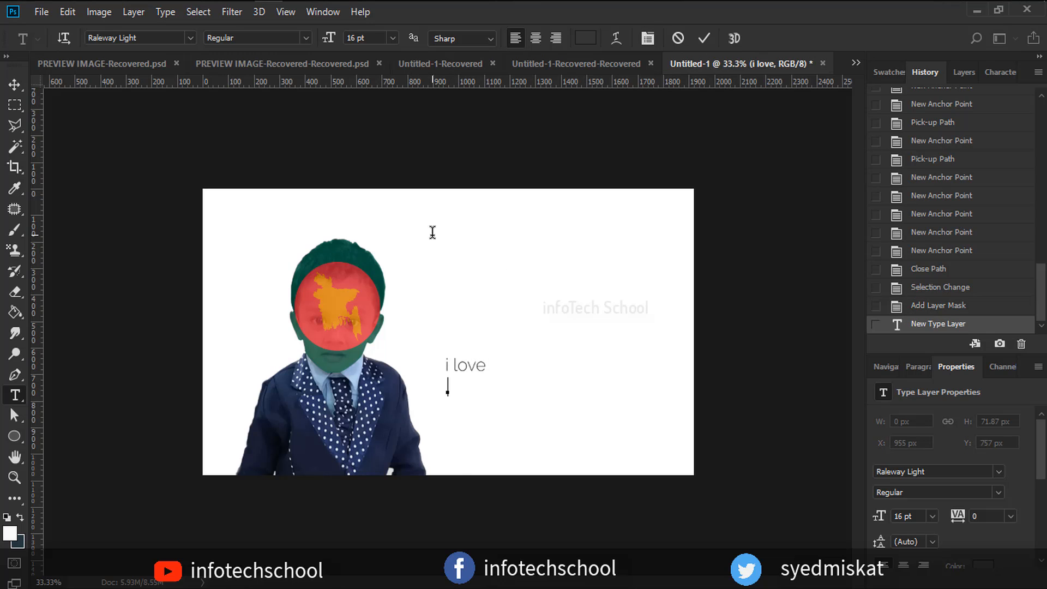
type("BANGLADESH")
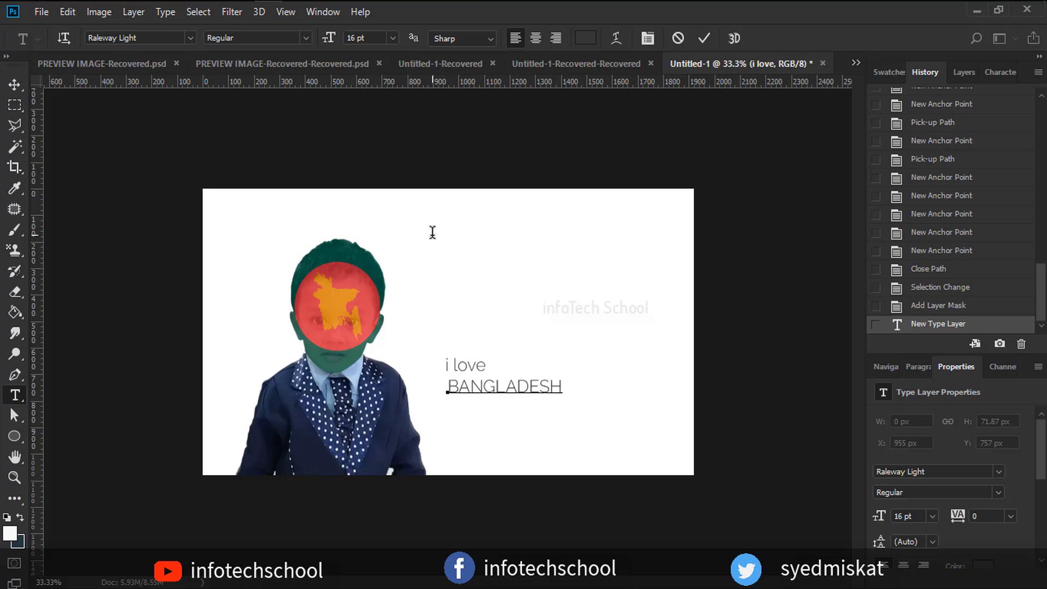
left_click(704, 38)
Move "i love" to about X 1074, Y 580 px and "BANGLADESH" to about X 1079, Y 711 px, away from the jacket.
key("v")
key("ctrl+plus")
key("ctrl+plus")
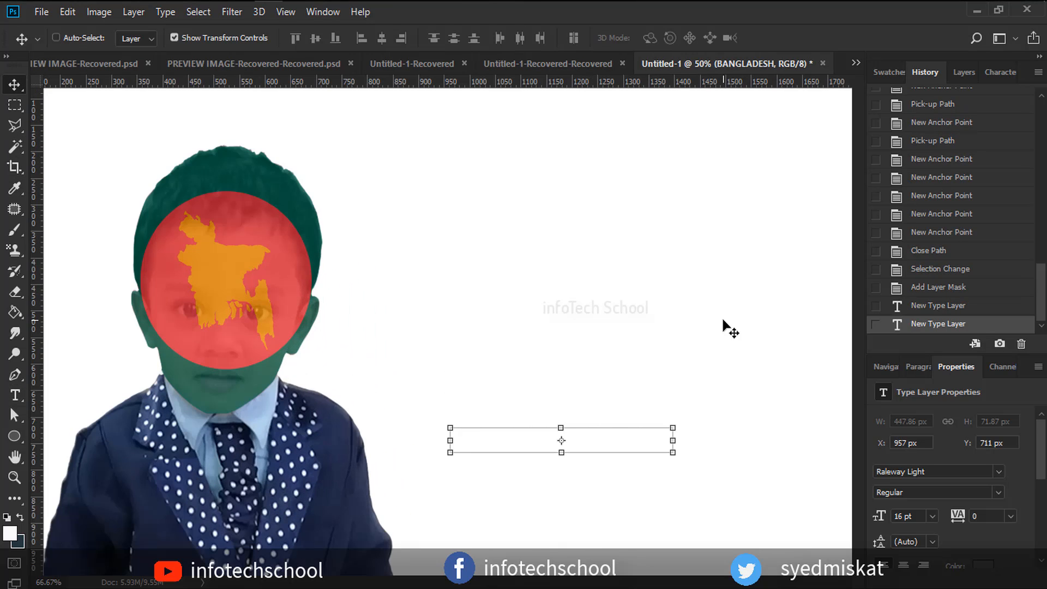
left_click_drag(762, 465, 521, 400)
left_click_drag(272, 336, 336, 308)
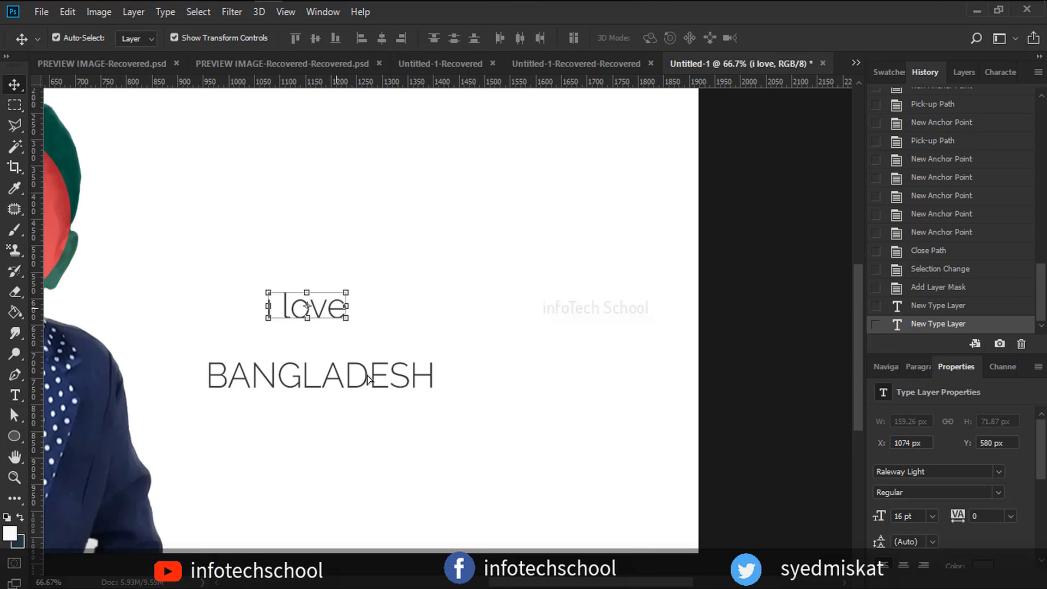
left_click_drag(369, 379, 432, 379)
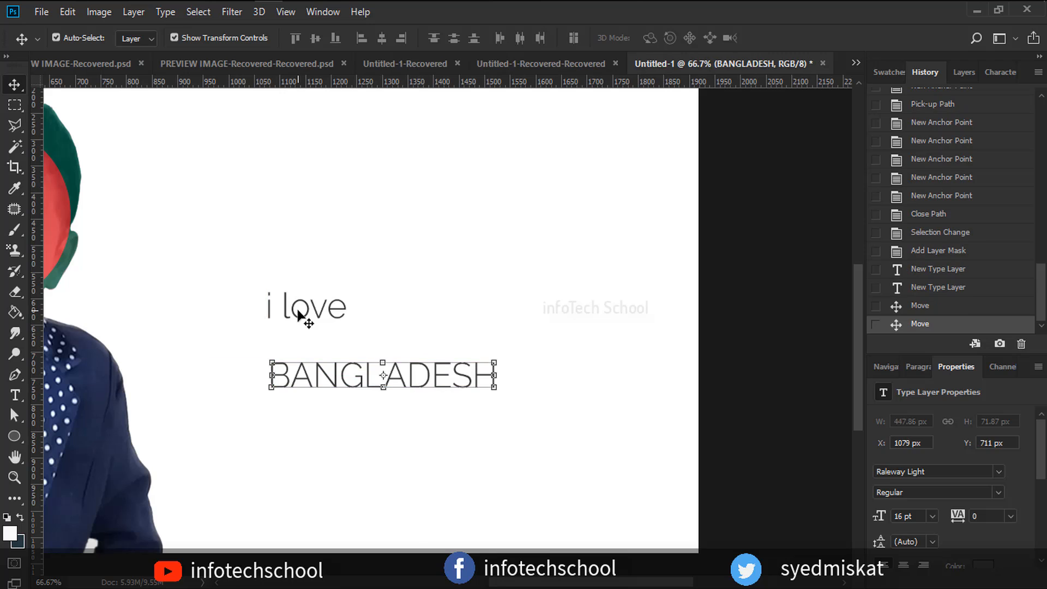
Change the font of the "BANGLADESH" text to Raleway Medium.
left_click(1000, 72)
left_click(958, 97)
scroll(846, 225, "up", 1)
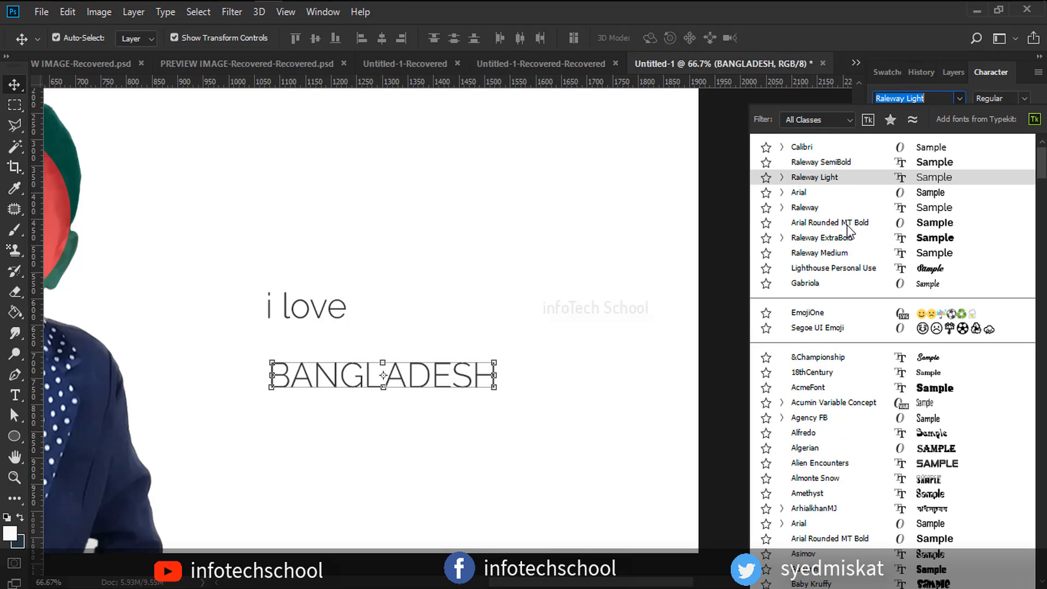
left_click(853, 252)
left_click(729, 350)
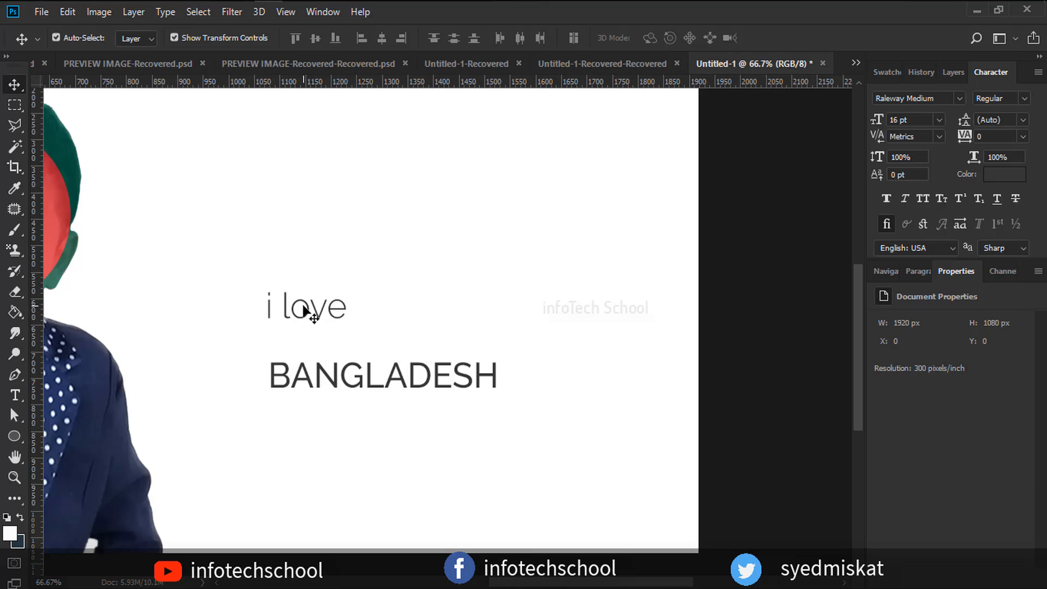
Align the left edges of the "i love" and "BANGLADESH" text layers.
left_click(306, 311)
left_click(328, 369, "shift")
left_click(360, 38)
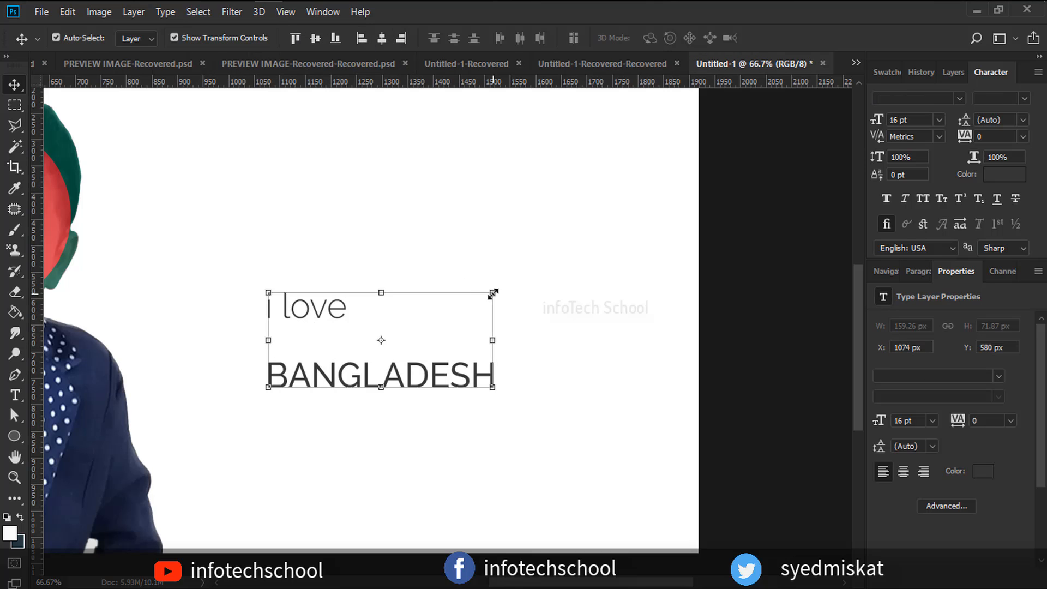
Enlarge both text layers together to about 27.89 pt and move them down toward the canvas's lower right area.
left_click_drag(493, 292, 666, 229)
left_click_drag(463, 406, 413, 484)
left_click(693, 37)
left_click(731, 349)
Nudge the "i love" text down to about Y 735 px so it sits close above "BANGLADESH".
left_click(260, 348)
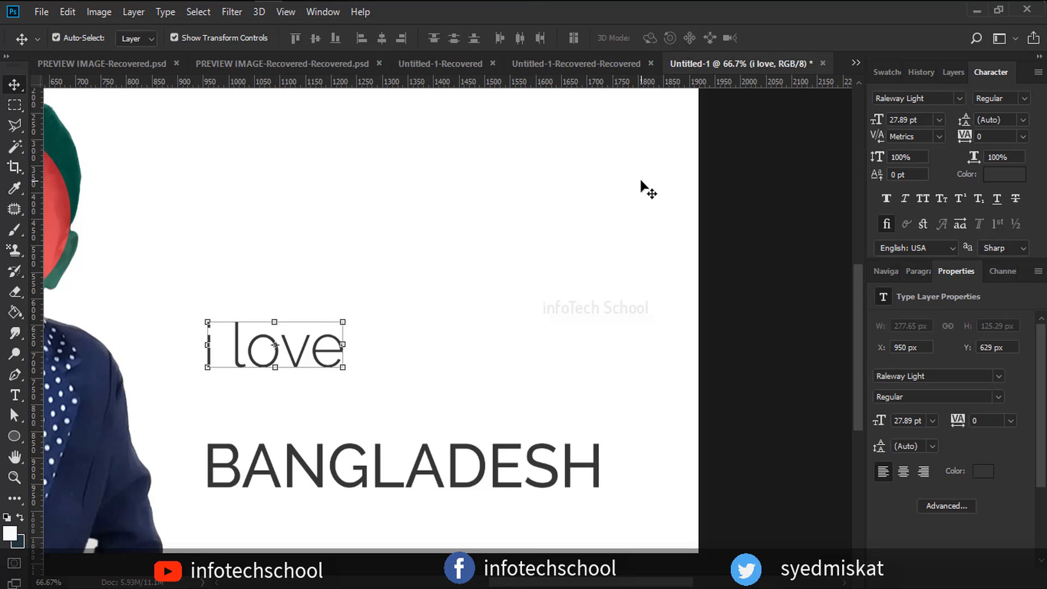
key("Down")
key("Down")
key("Down")
key("Down")
key("Down")
key("Down")
key("Down")
key("Down")
key("Down")
key("Down")
key("Down")
key("Down")
key("Down")
key("Down")
key("Down")
key("Down")
key("Down")
key("Down")
key("Down")
key("Down")
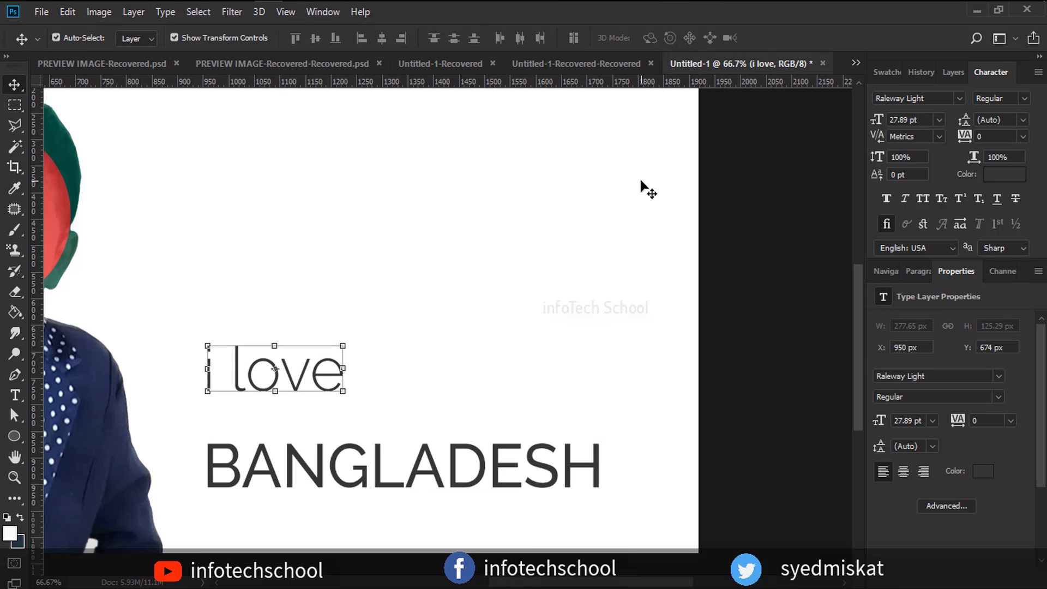
key("Down")
key("Down")
key("Down")
key("Down")
key("Down")
key("Down")
key("Down")
key("Down")
key("Down")
key("Down")
key("Down")
key("Down")
key("Down")
key("Down")
key("Down")
key("Down")
key("Down")
key("Down")
key("Down")
key("Down")
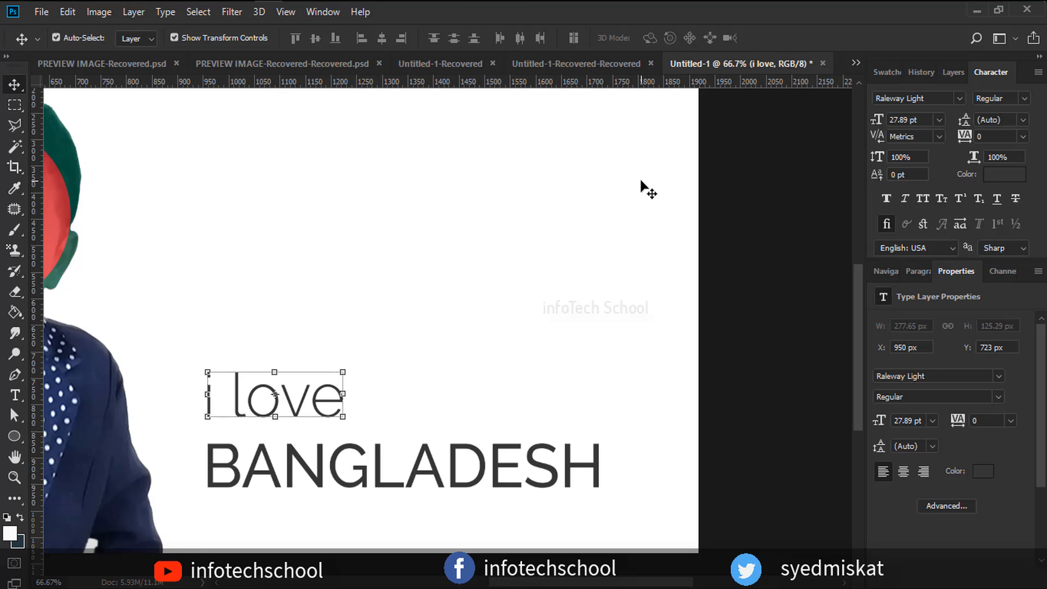
key("Down")
key("Down")
key("Down")
key("Down")
key("Down")
key("Down")
key("Down")
key("Down")
key("Down")
key("Down")
key("Down")
key("Down")
key("Down")
key("Down")
key("Down")
key("Down")
key("Down")
key("Down")
key("Down")
key("Down")
left_click(470, 366)
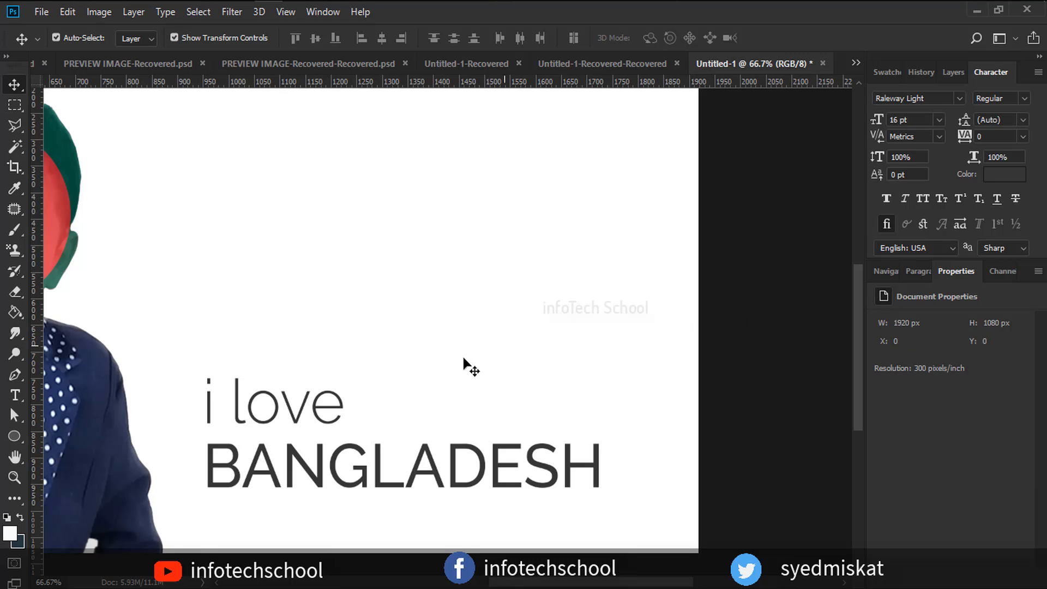
Scale the "BANGLADESH" and "i love" text layers together up to about 30.81 pt.
left_click(308, 472)
left_click(303, 424, "shift")
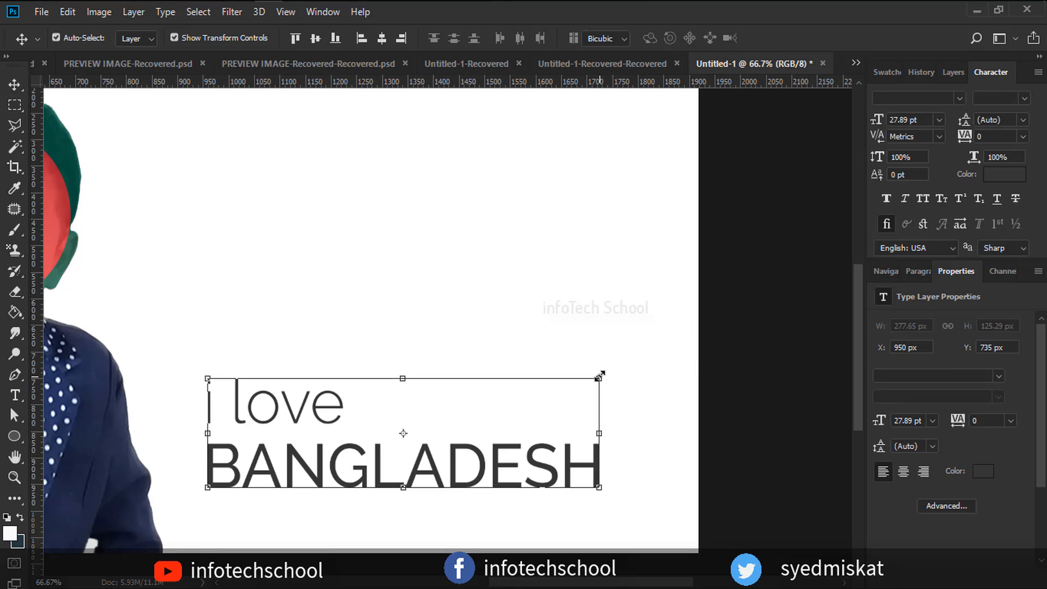
left_click_drag(599, 375, 633, 343)
left_click(692, 38)
key("ctrl+minus")
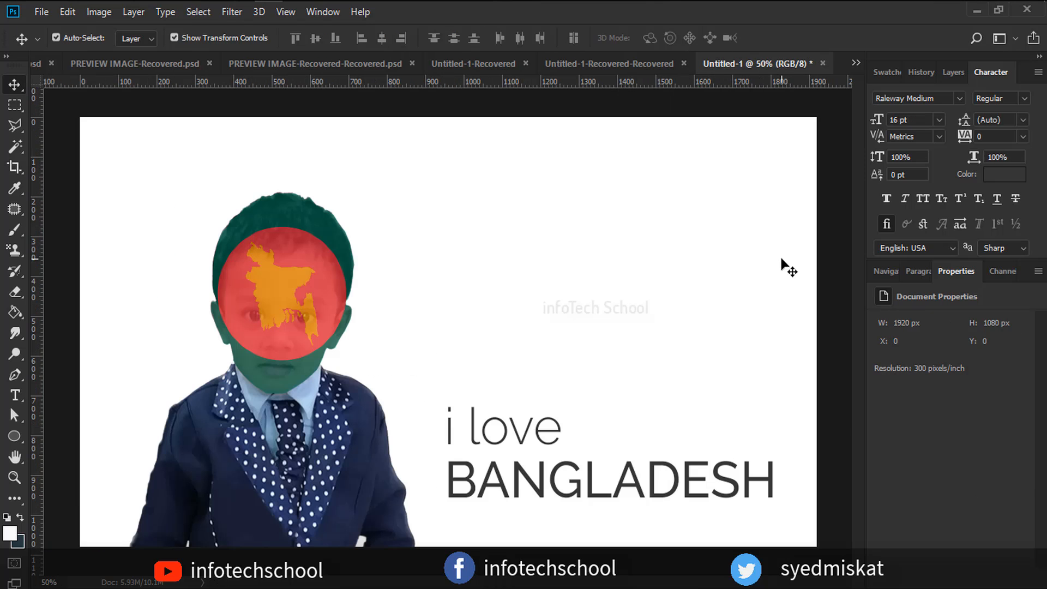
Nudge both text layers up together until "BANGLADESH" sits at about Y 812 px.
left_click(543, 429)
left_click(593, 490, "shift")
key("Up")
key("Up")
key("Up")
key("Up")
key("Up")
key("Up")
key("Up")
key("Up")
key("Up")
key("Up")
key("Up")
key("Up")
key("Up")
key("Up")
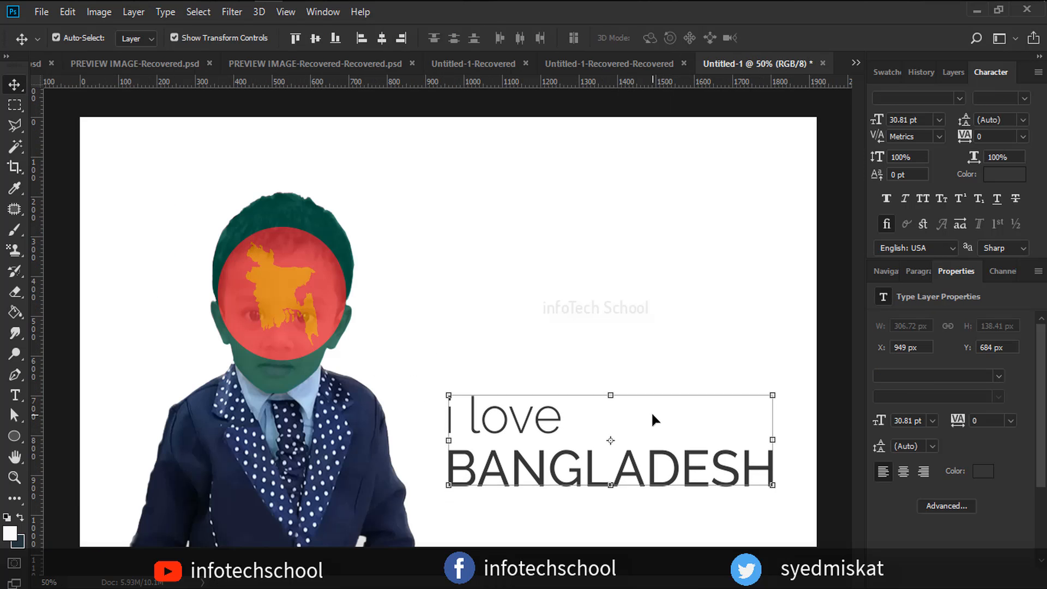
key("Up")
key("Up")
key("Up")
key("Up")
key("Up")
key("Up")
left_click(837, 440)
Place the 1200px-Flag_of_Bangladesh_(1971).svg image over the two text lines at about 1058 by 635 px.
left_click(521, 466)
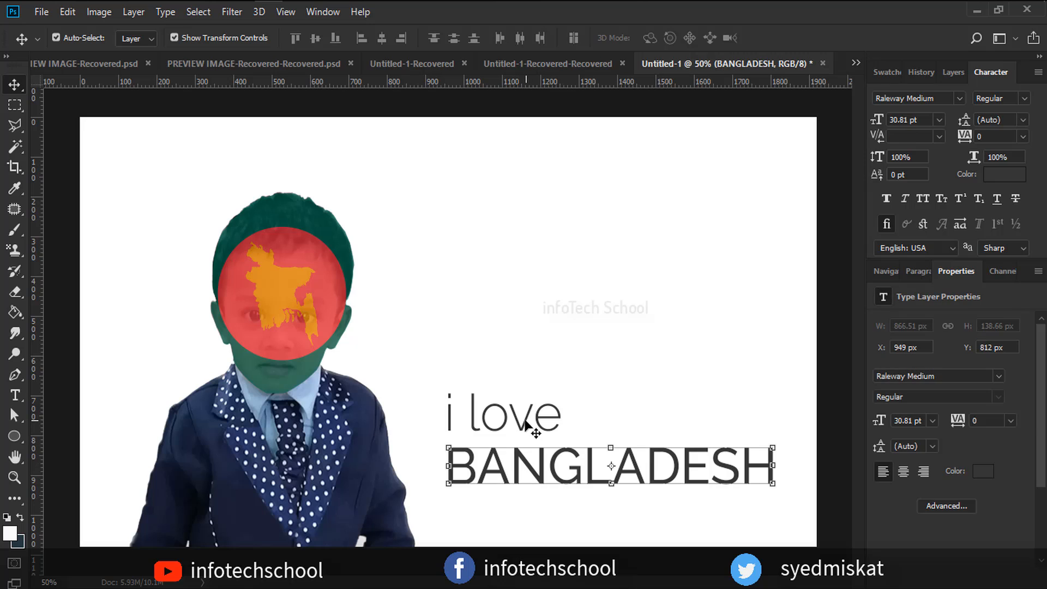
left_click(525, 420, "shift")
key("alt+Tab")
left_click_drag(392, 145, 798, 366)
key("Return")
Group the "BANGLADESH" and "i love" text layers and name the group ILOVE BD.
left_click(953, 72)
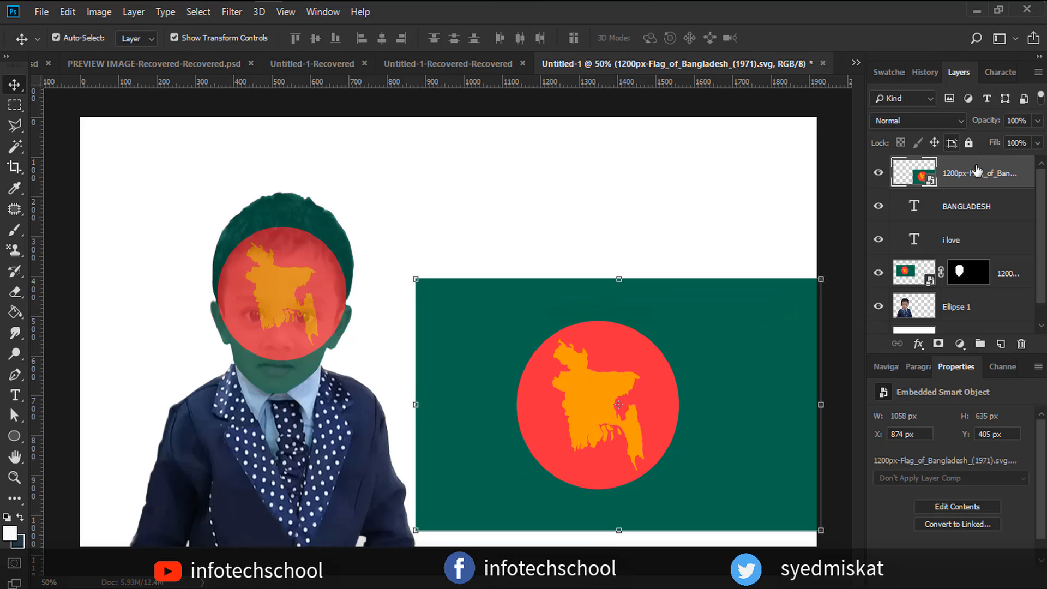
left_click(980, 211)
left_click(979, 241, "shift")
key("ctrl+g")
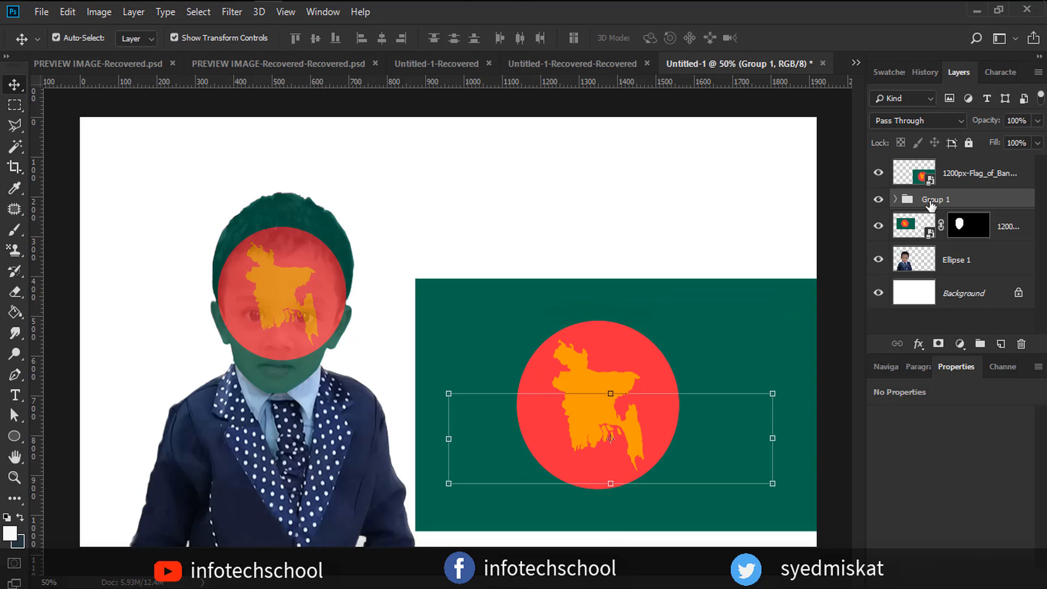
double_click(931, 200)
Clip the top flag image to the ILOVE BD text group and scale it down to about 18.2%.
left_click(961, 173)
right_click(960, 174)
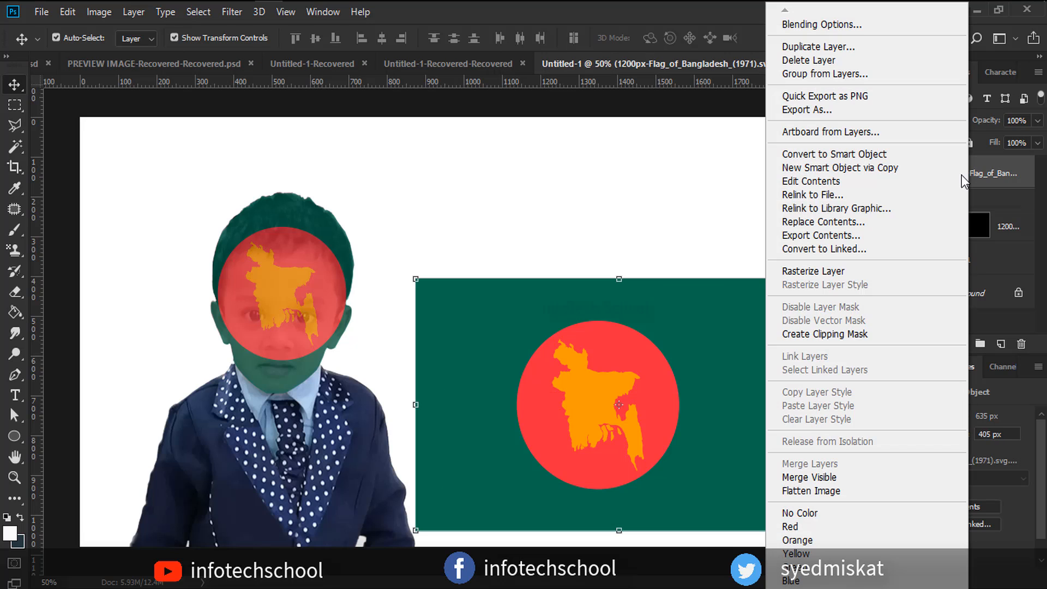
left_click(835, 334)
left_click_drag(822, 280, 791, 296)
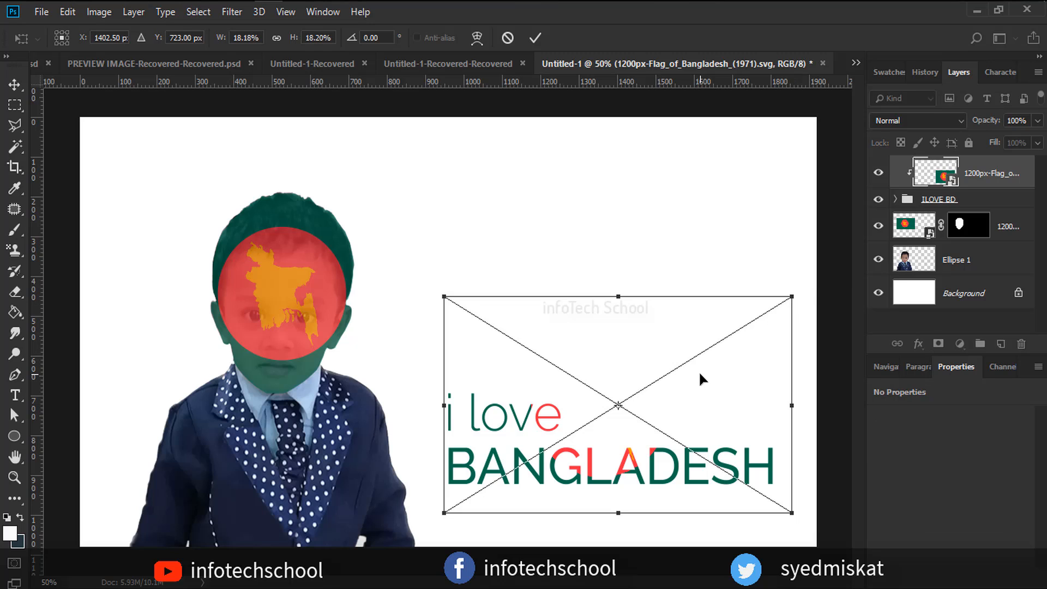
Nudge the clipped flag to X 1382.50 px and Y 805 px so its circle colours the middle letters of BANGLADESH.
key("Down")
key("Down")
key("Down")
key("Down")
key("Down")
key("Down")
key("Down")
key("Down")
key("Down")
key("Down")
key("Down")
key("Down")
key("Down")
key("Down")
key("Down")
key("Down")
key("Down")
key("Down")
key("Down")
key("Down")
key("Right")
key("Right")
key("Right")
key("Right")
key("Right")
key("Right")
key("Right")
key("Right")
key("Right")
key("Right")
key("Right")
key("Right")
key("Right")
key("Right")
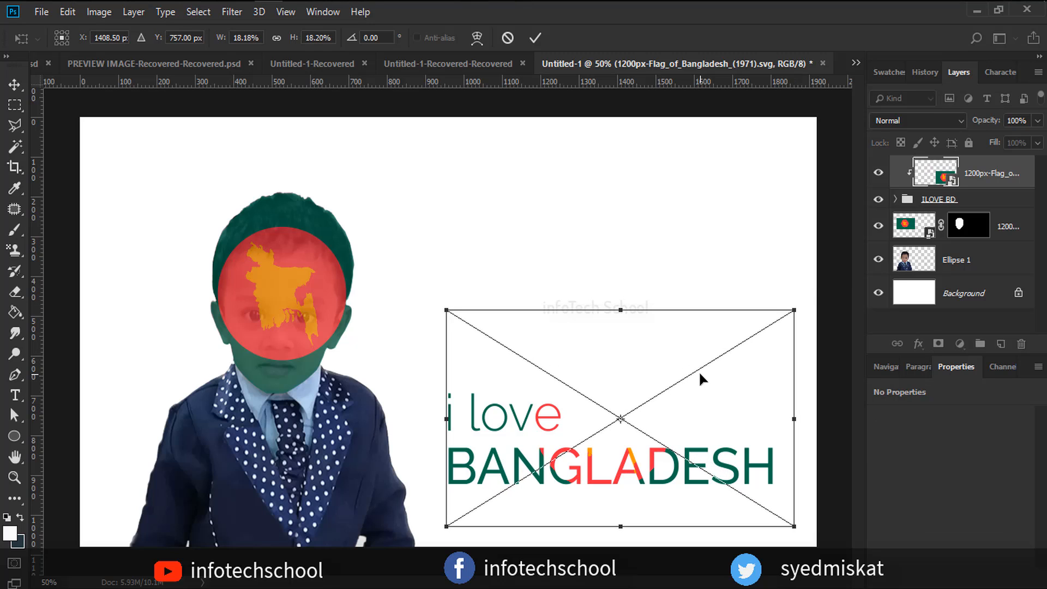
key("Left")
key("Left")
key("Left")
key("Left")
key("Left")
key("Left")
key("Left")
key("Left")
key("Left")
key("Left")
key("Left")
key("Left")
key("Left")
key("Left")
key("Left")
key("Left")
key("Left")
key("Left")
key("Left")
key("Left")
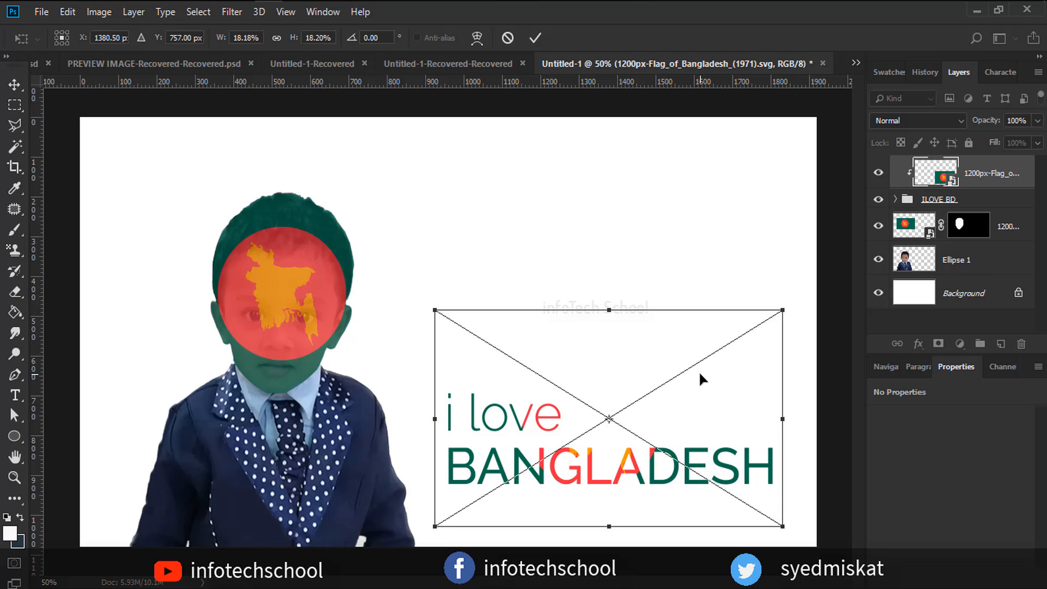
key("Down")
key("Down")
key("Down")
key("Down")
key("Down")
key("Down")
key("Down")
key("Down")
key("Down")
key("Down")
key("Down")
key("Down")
key("Down")
key("Down")
key("Down")
key("Down")
key("Down")
key("Down")
key("Down")
key("Down")
key("Down")
key("Down")
key("Down")
key("Down")
key("Down")
key("Down")
key("Down")
key("Down")
key("Down")
key("Down")
key("Down")
key("Down")
key("Down")
key("Down")
key("Down")
key("Down")
key("Down")
key("Down")
key("Down")
key("Down")
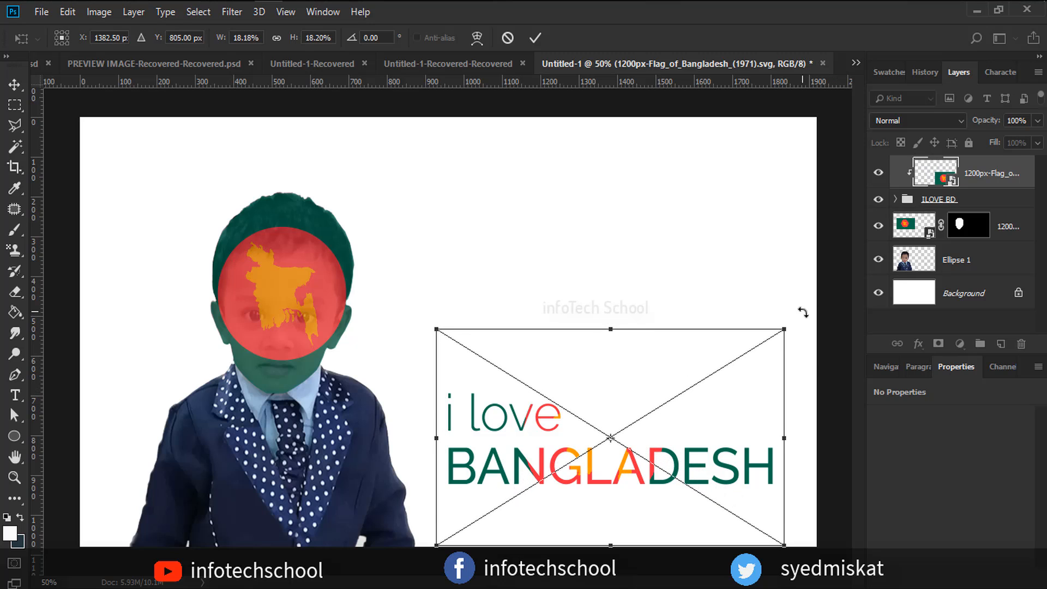
left_click(534, 38)
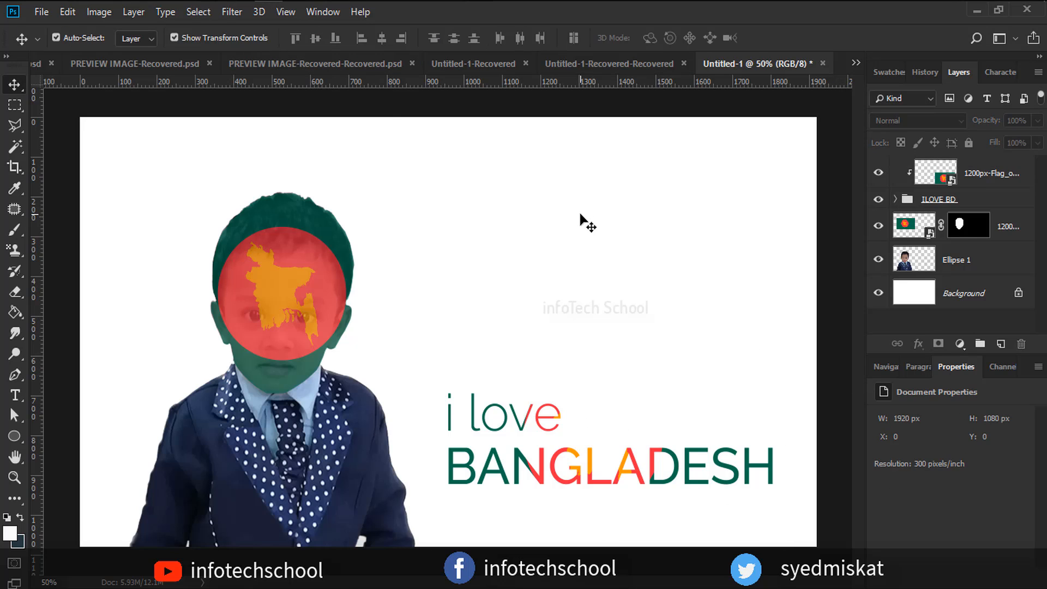
Fill the Background layer with the near-black colour 1a1a1a.
left_click(965, 293)
left_click(10, 533)
left_click(622, 353)
left_click(626, 362)
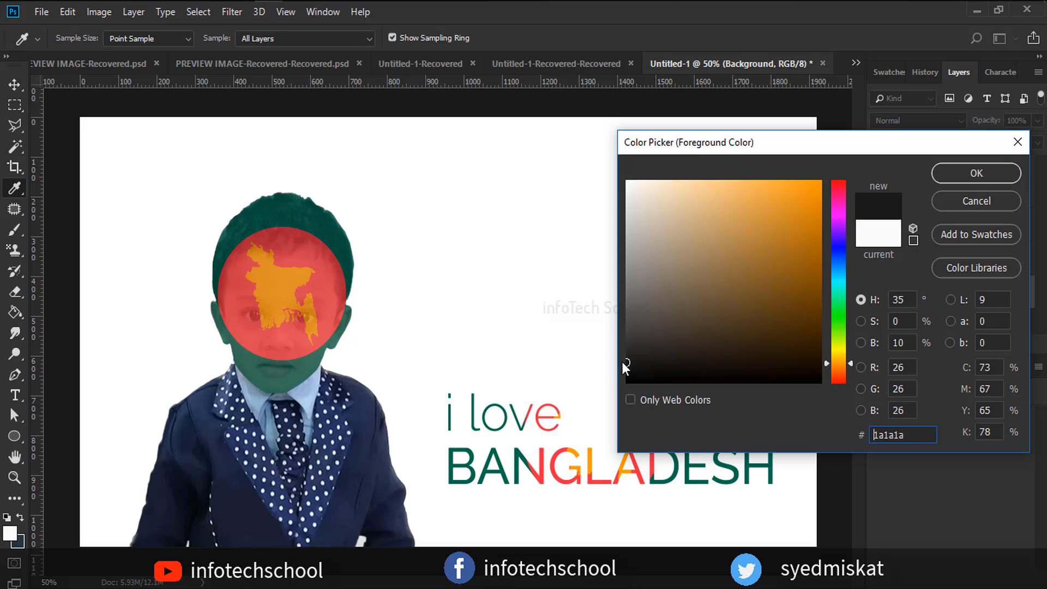
left_click(975, 180)
key("g")
left_click(109, 319)
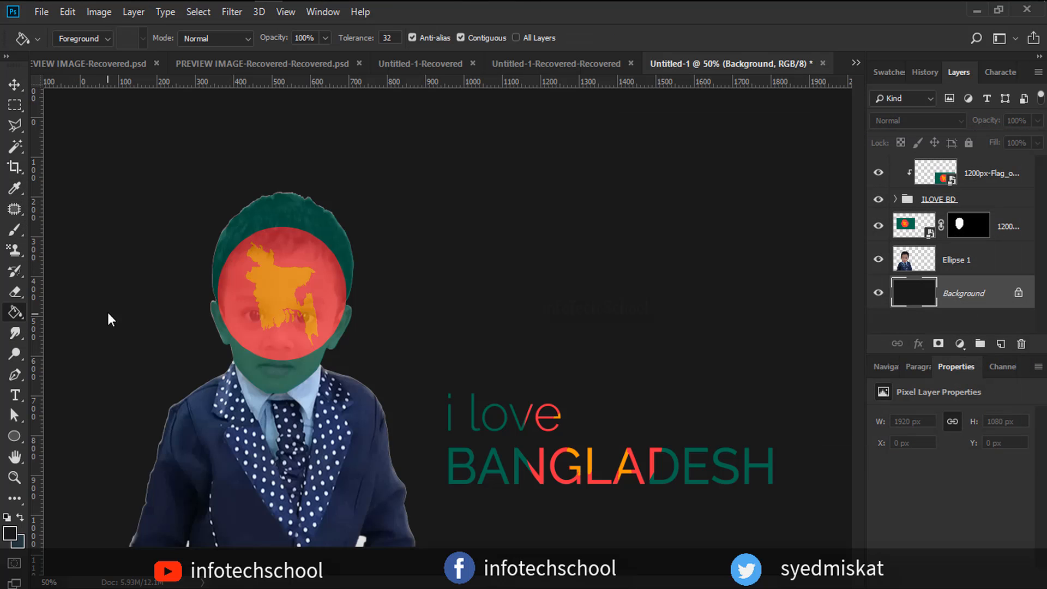
Refill the Background layer with the dark grey 3d3d3d.
left_click(10, 533)
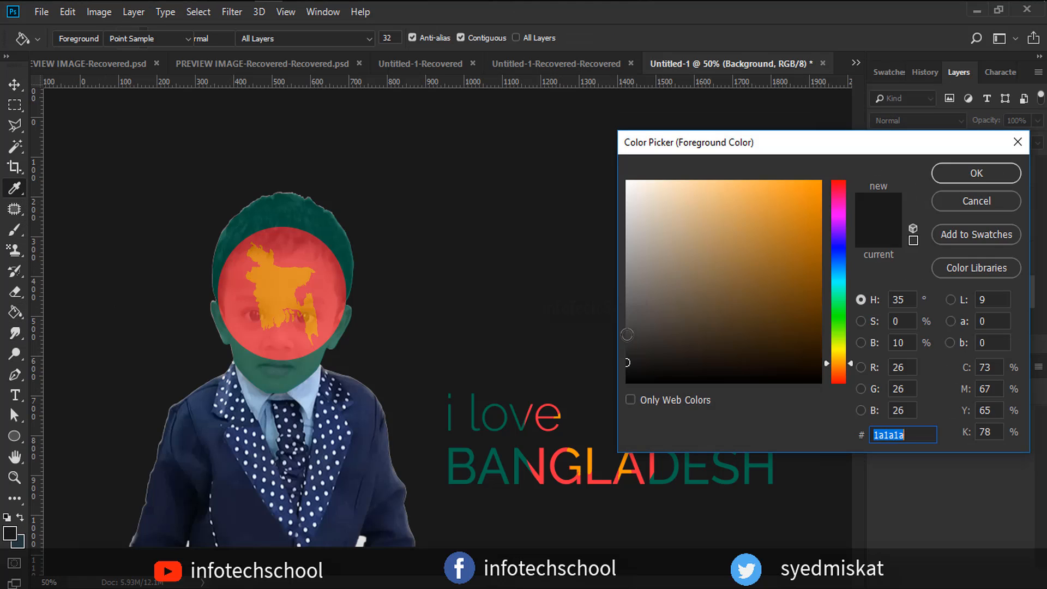
type("404040")
left_click(1007, 172)
left_click(545, 267)
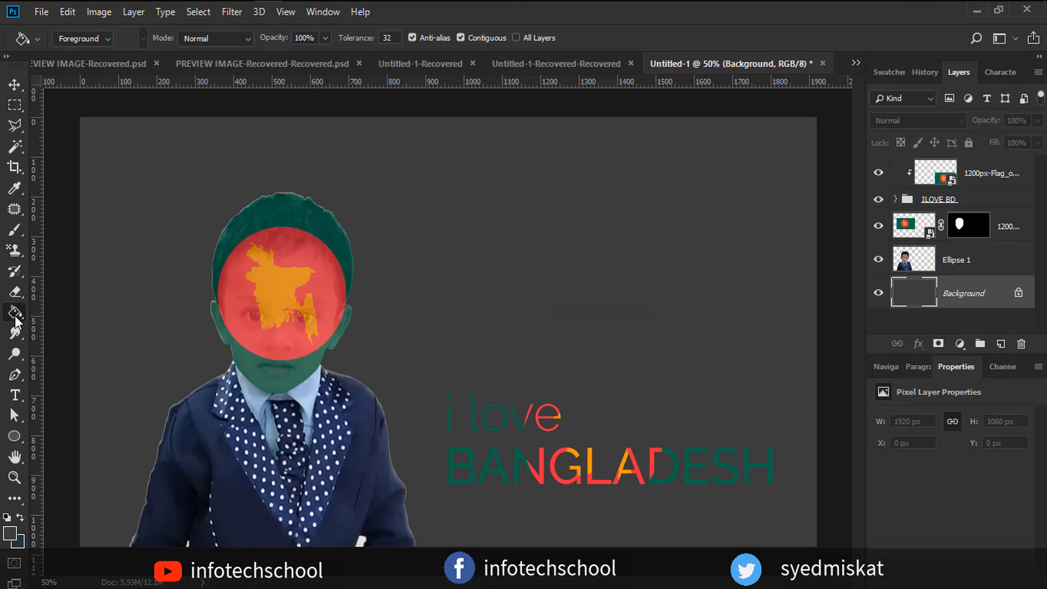
Try a light bluish-grey fill on the Background layer.
left_click(10, 536)
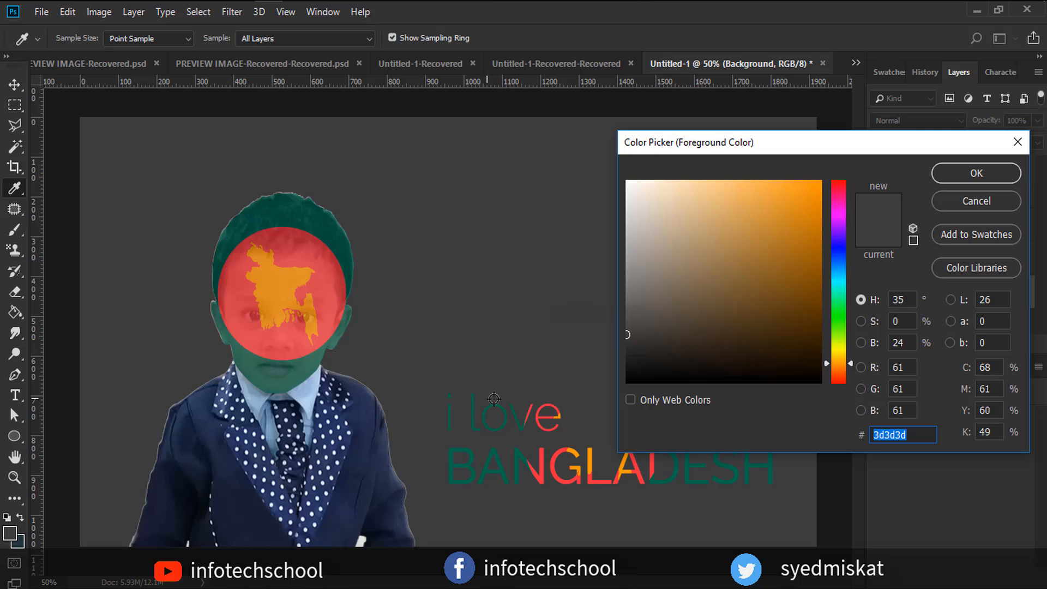
left_click(158, 446)
left_click(955, 175)
left_click(386, 336)
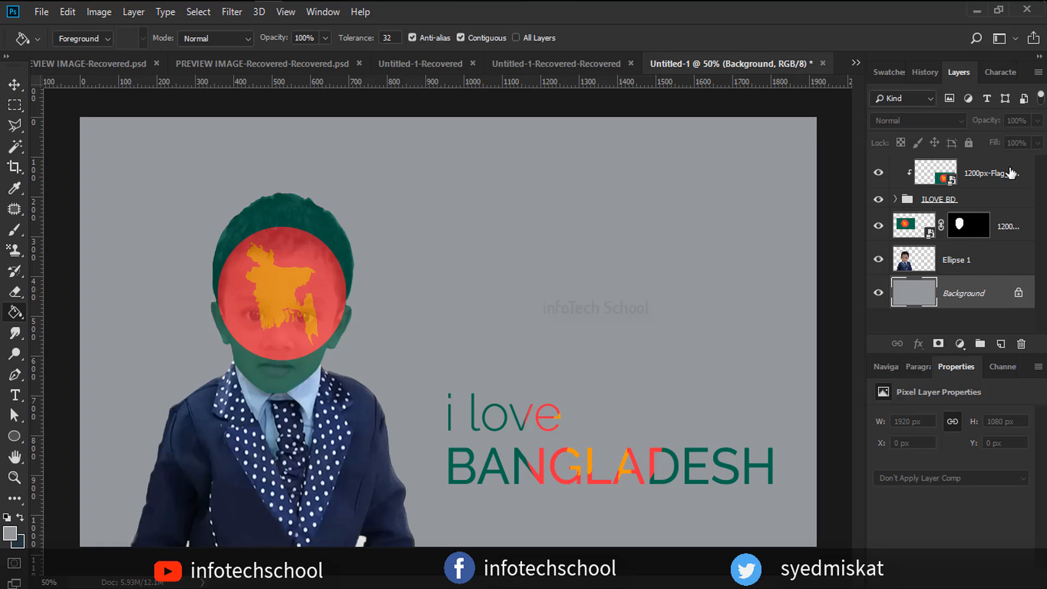
left_click(984, 173)
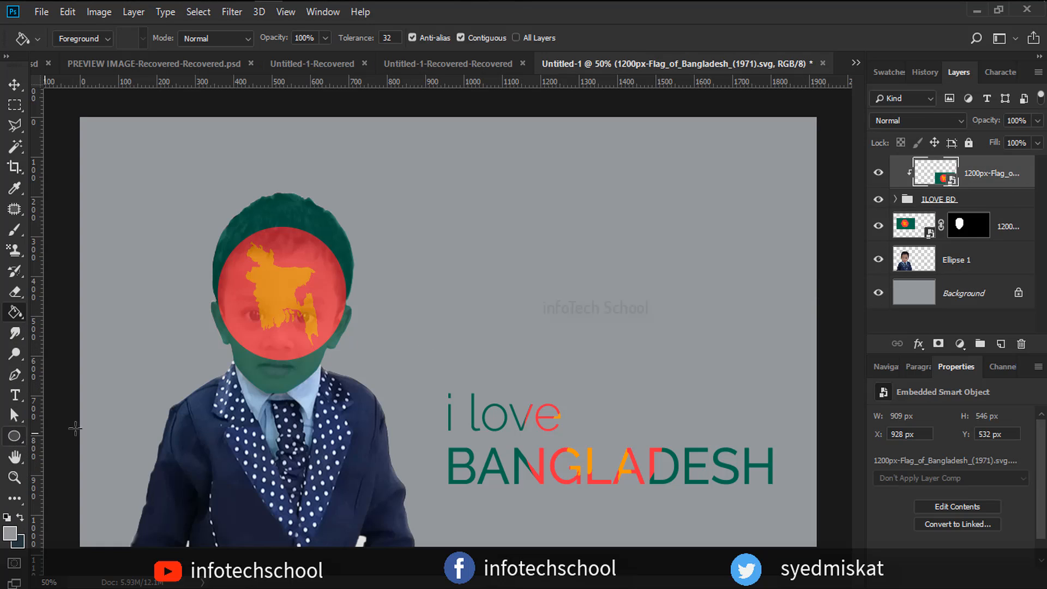
Replace the light Background fill with a dark neutral grey.
left_click(908, 294)
left_click(14, 532)
left_click_drag(638, 331, 626, 334)
left_click(976, 174)
key("g")
left_click(550, 226)
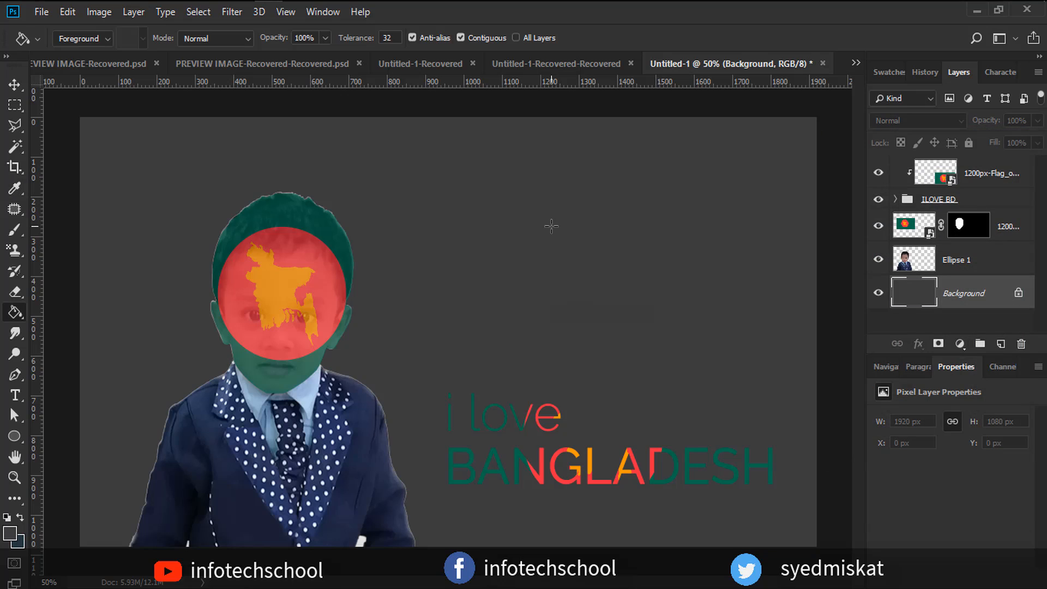
Set the foreground colour to 292929 and fill the Background layer with it.
left_click(8, 534)
type("262626")
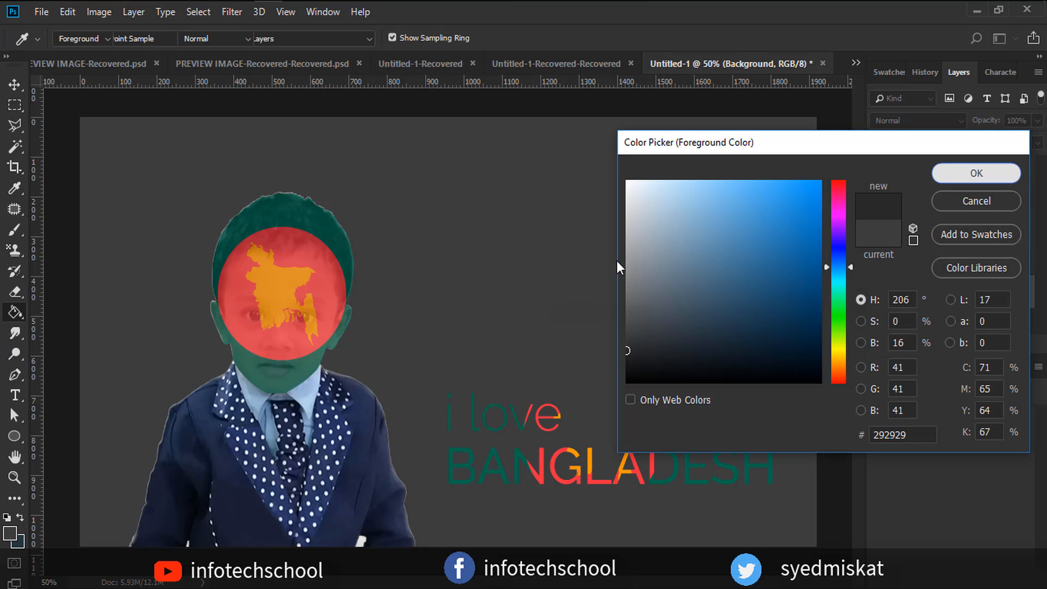
key("Return")
left_click(273, 323)
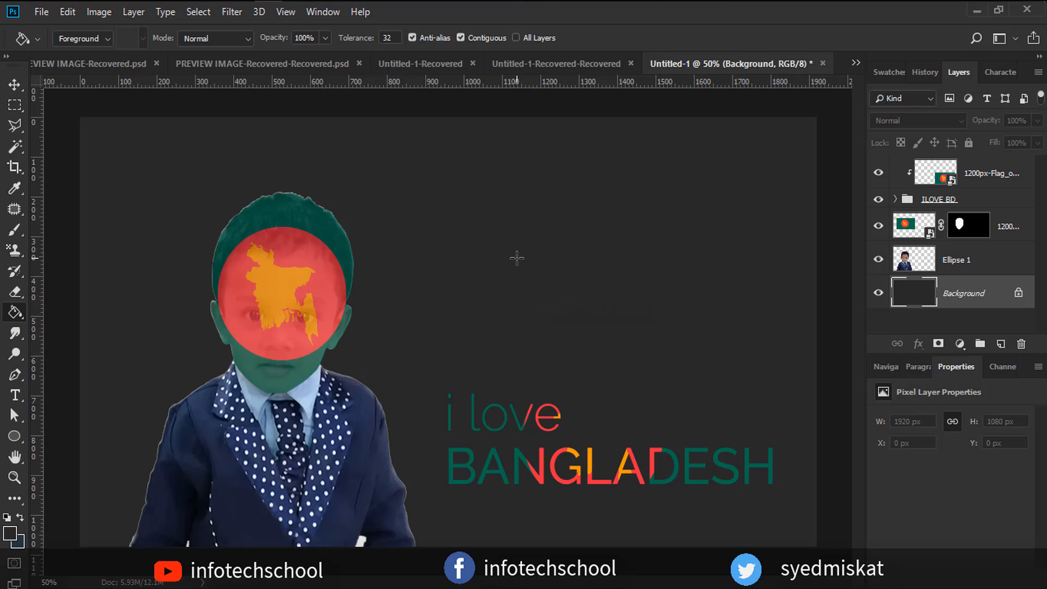
Add a Color Balance layer above the clipped flag with midtones at Cyan-Red -24, Magenta-Green -35 and Yellow-Blue -1.
left_click(989, 174)
left_click(960, 344)
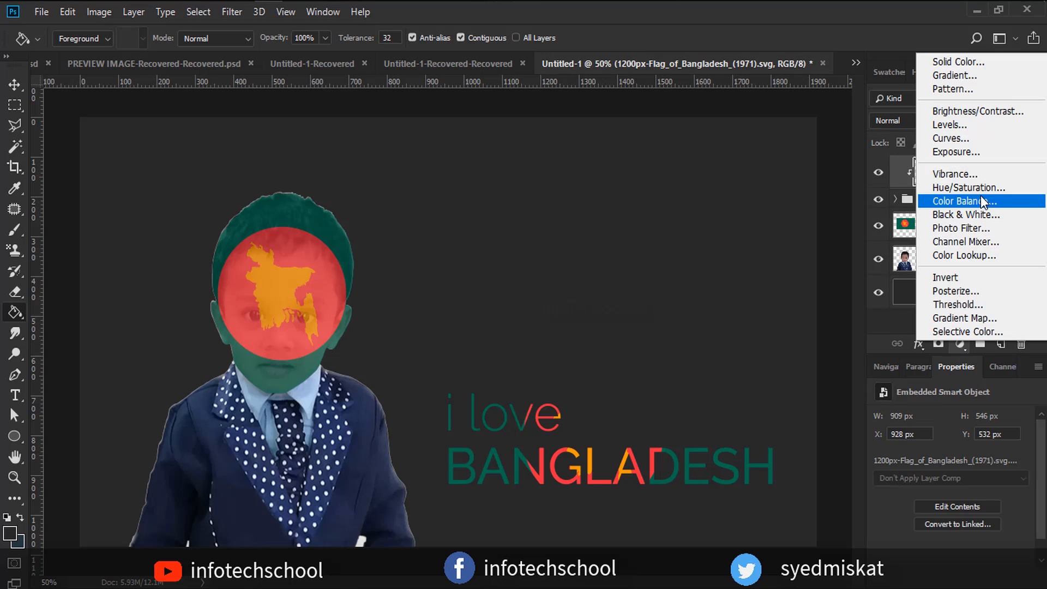
left_click(963, 201)
left_click_drag(930, 454, 928, 513)
Adjust the image with a new Brightness/Contrast layer on top and add a Levels adjustment layer above it.
left_click(960, 343)
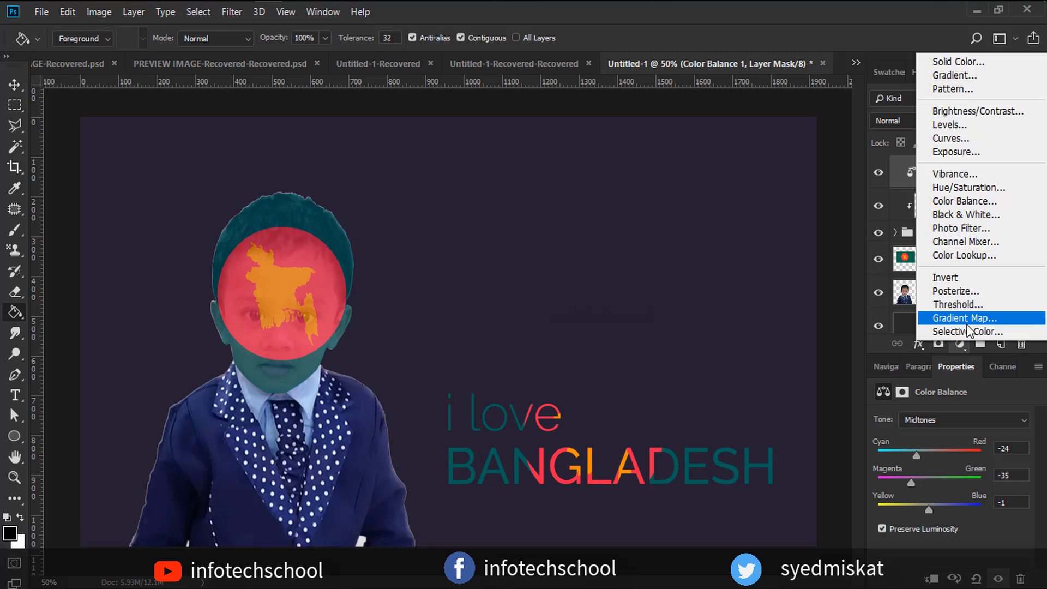
left_click(963, 111)
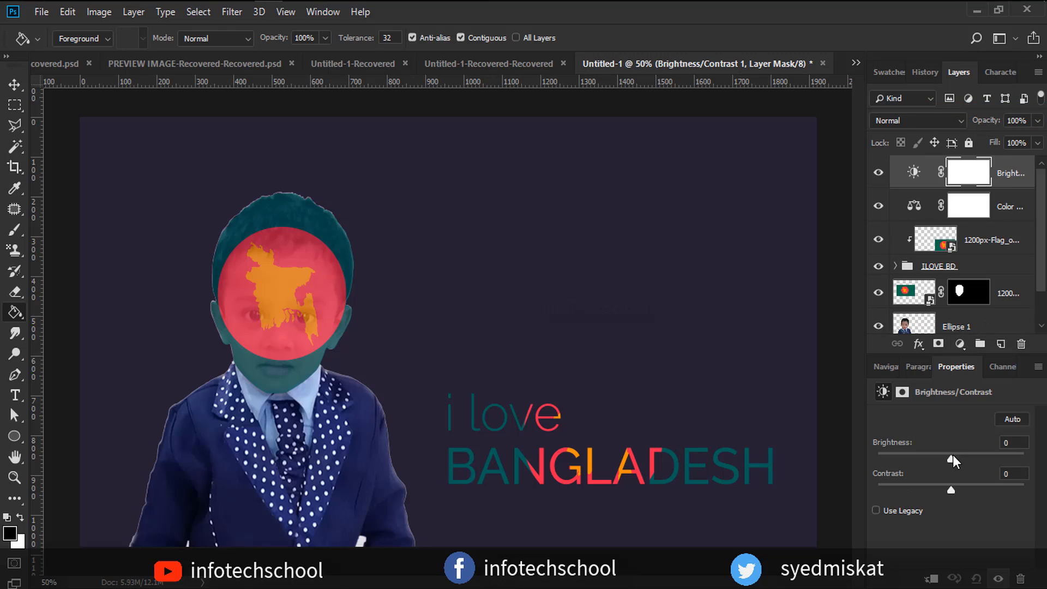
left_click_drag(953, 455, 1000, 502)
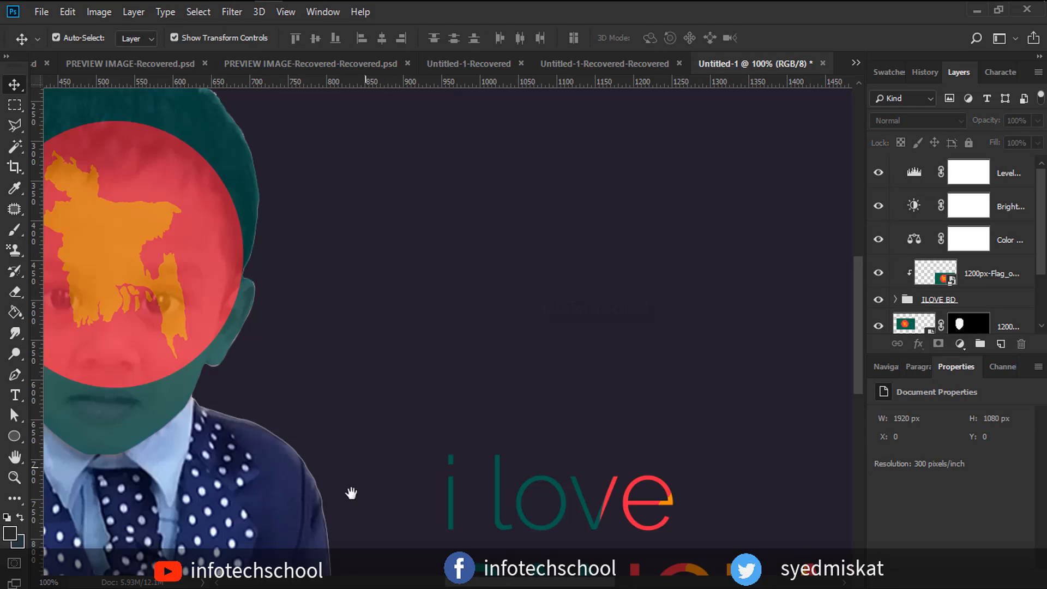
Erase the leftover white patches beside the sleeves at the jacket's lower edge on the Ellipse 1 layer, using 100% eraser opacity.
scroll(350, 490, "down", 5)
key("e")
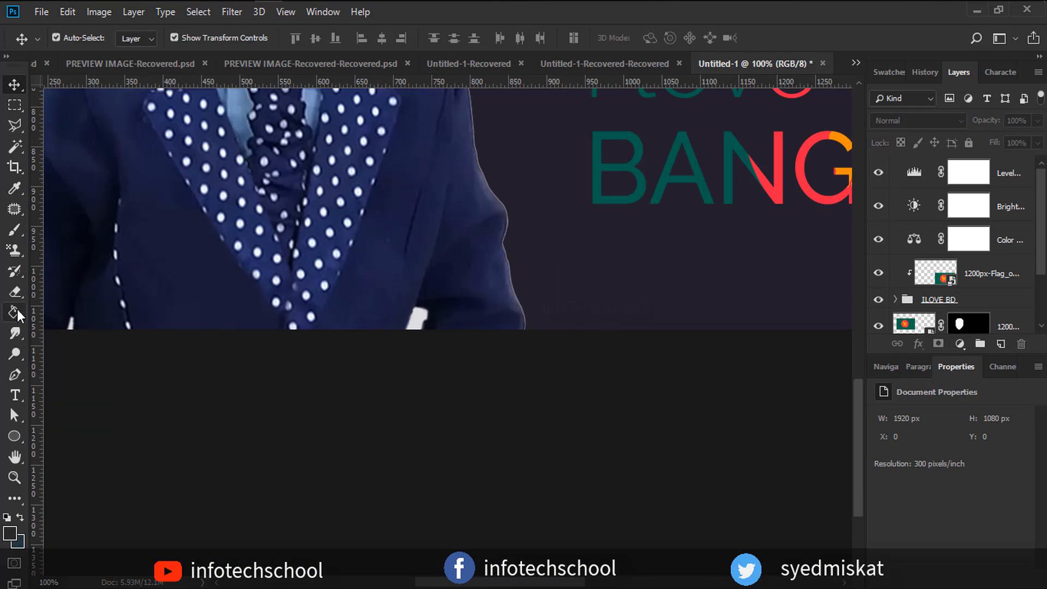
scroll(992, 262, "down", 2)
left_click(996, 281)
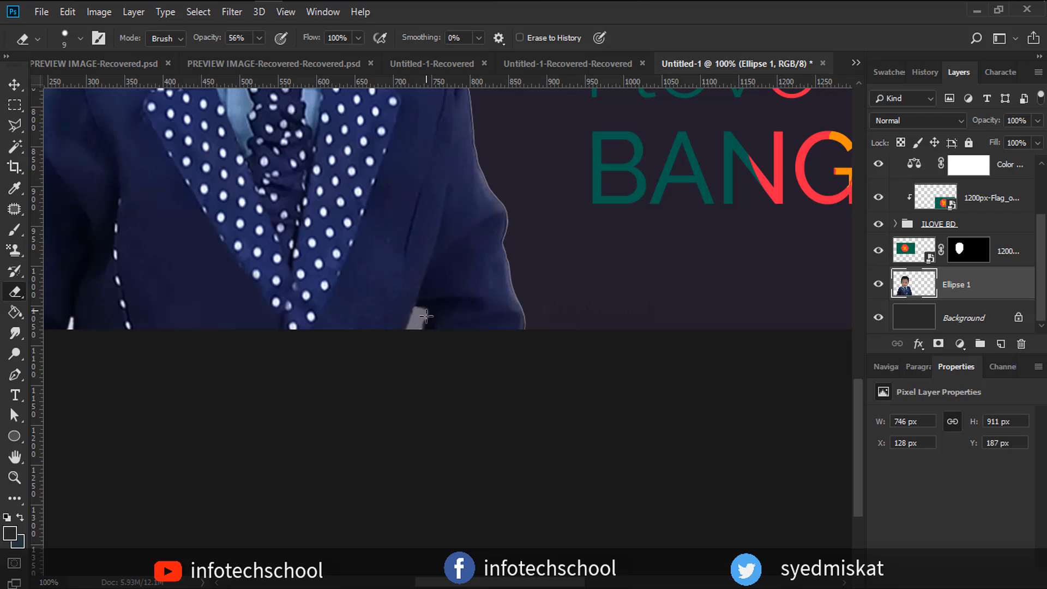
left_click_drag(421, 314, 413, 330)
key("ctrl+z")
left_click_drag(258, 39, 304, 56)
left_click_drag(259, 312, 404, 285)
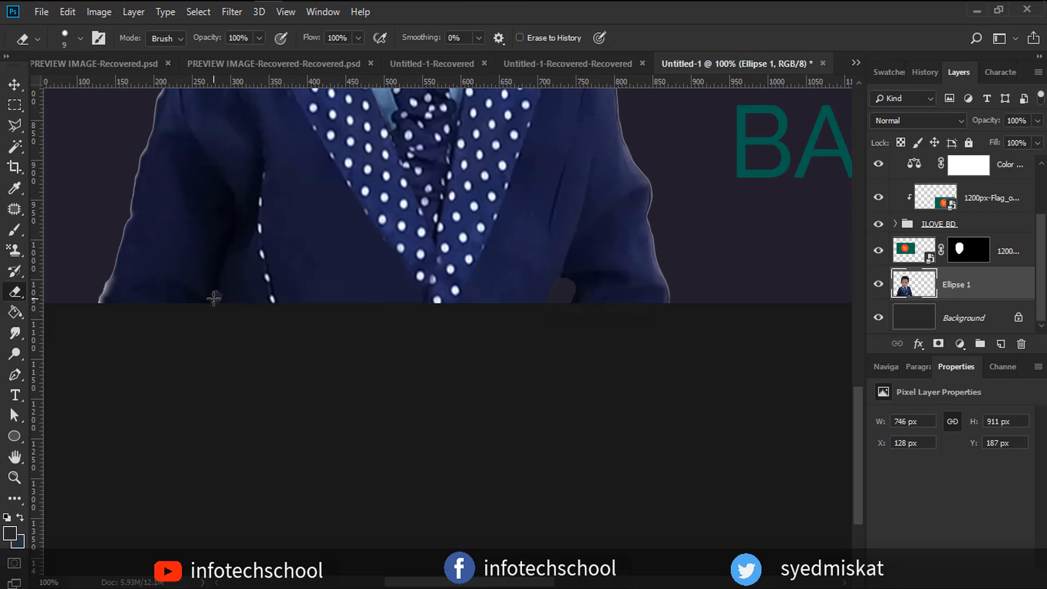
key("ctrl+minus")
key("ctrl+minus")
key("ctrl+minus")
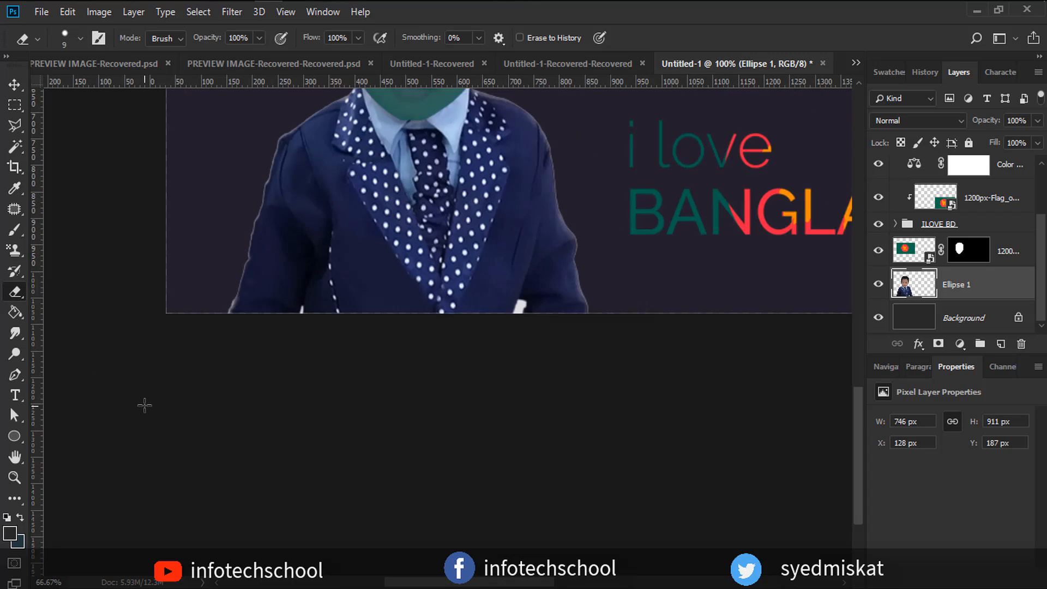
key("v")
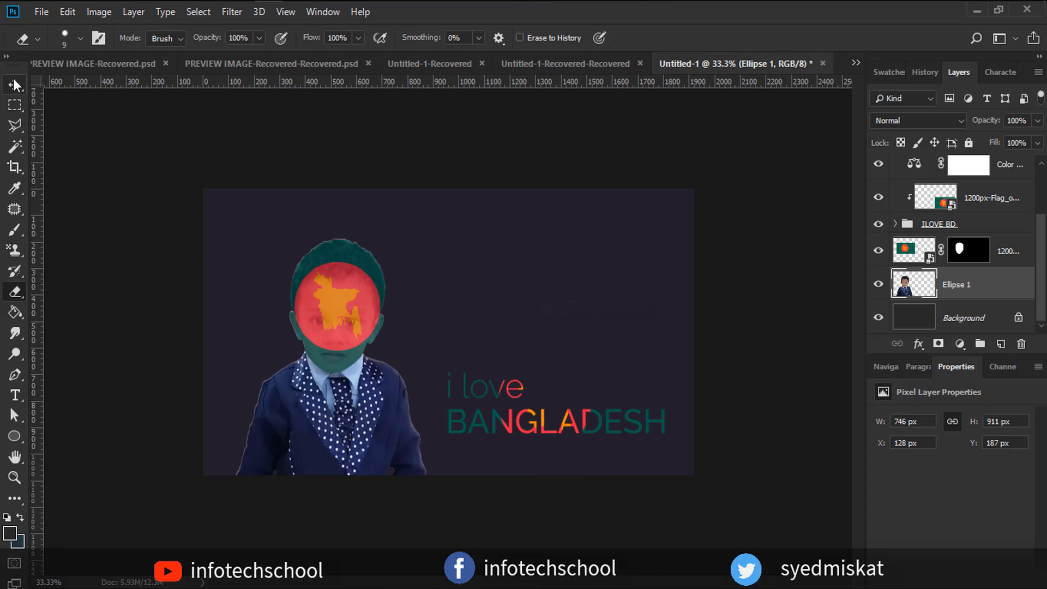
left_click(540, 428)
key("Up")
key("Up")
key("Up")
key("Up")
key("Up")
key("Up")
key("Up")
key("Up")
key("Up")
key("Up")
key("Up")
key("Up")
key("Up")
key("Up")
key("Up")
key("Up")
key("Up")
key("Up")
key("Up")
key("Up")
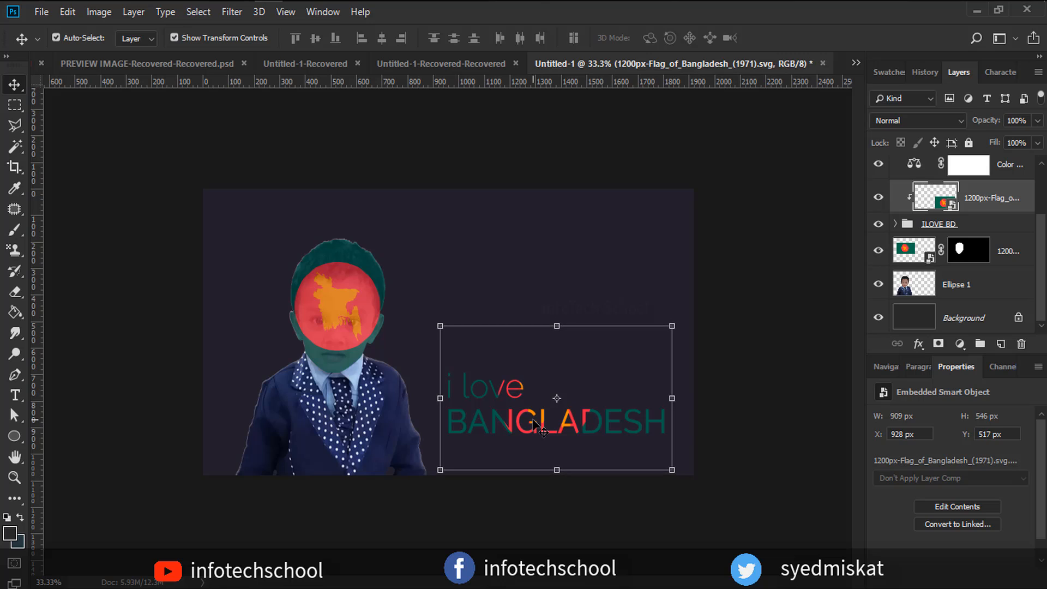
key("ctrl+z")
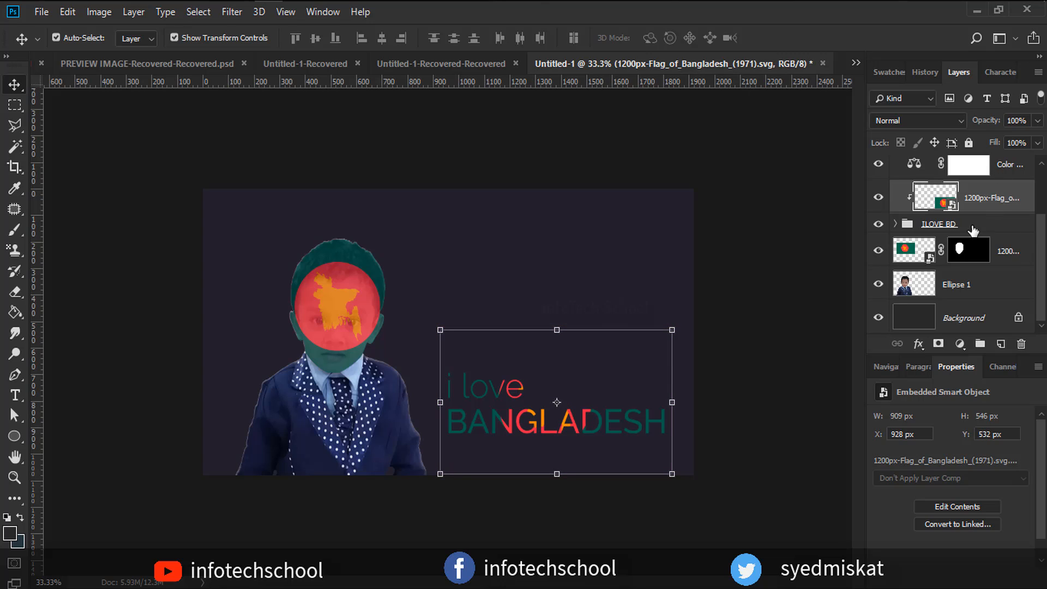
Select the ILOVE BD group together with its clipped flag layer, move both up 50 px, and deselect them.
left_click(955, 228)
left_click(985, 210, "shift")
key("shift+Up")
key("shift+Up")
key("shift+Up")
key("shift+Up")
key("shift+Up")
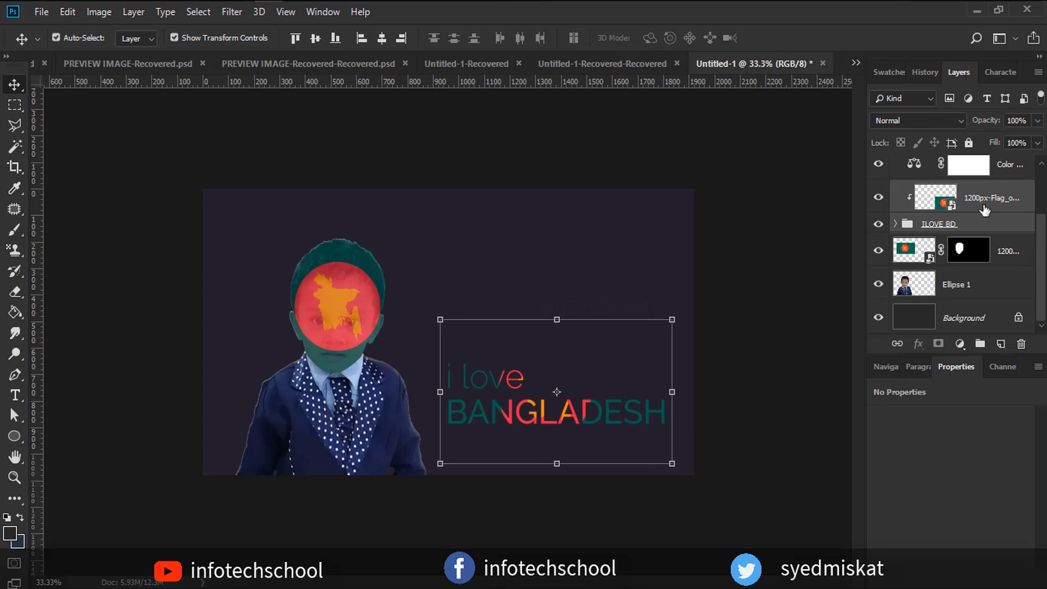
left_click(762, 424)
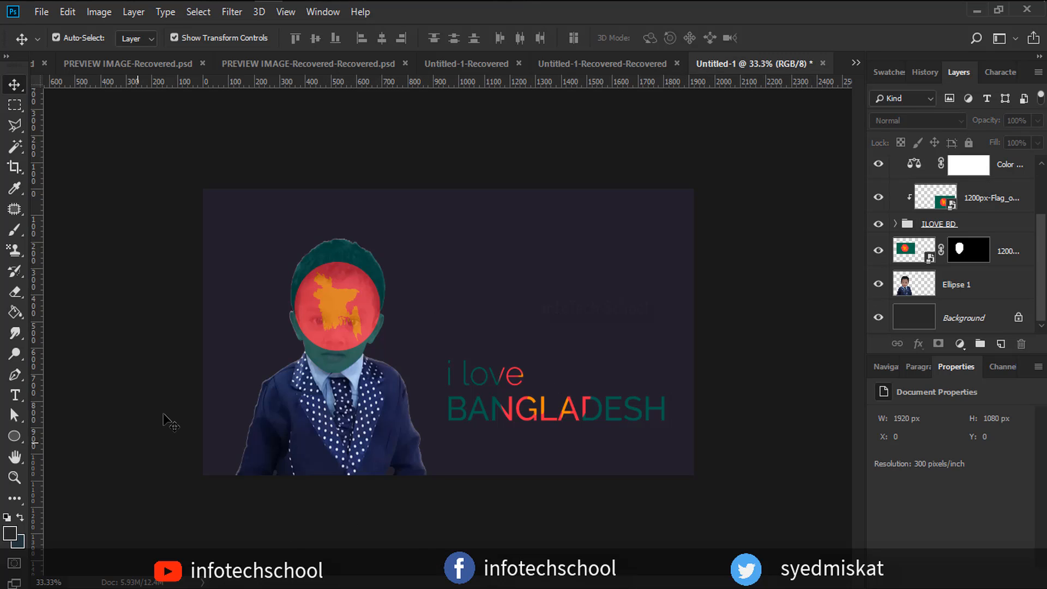
Export the composition with Export As as a 1920 x 1080 px JPG at 100% quality.
left_click(49, 12)
mouse_move(136, 229)
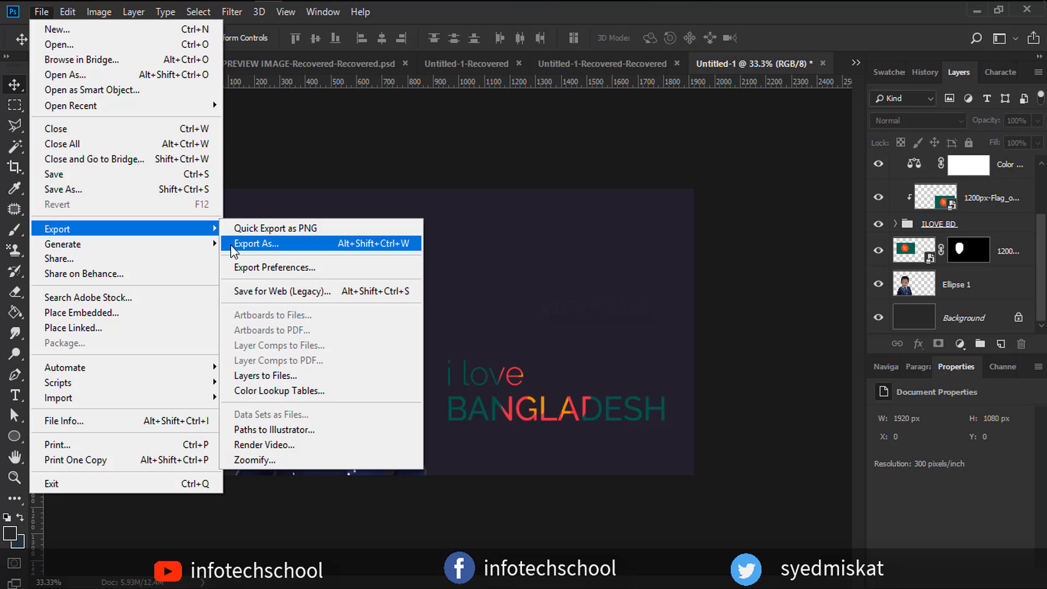
left_click(269, 239)
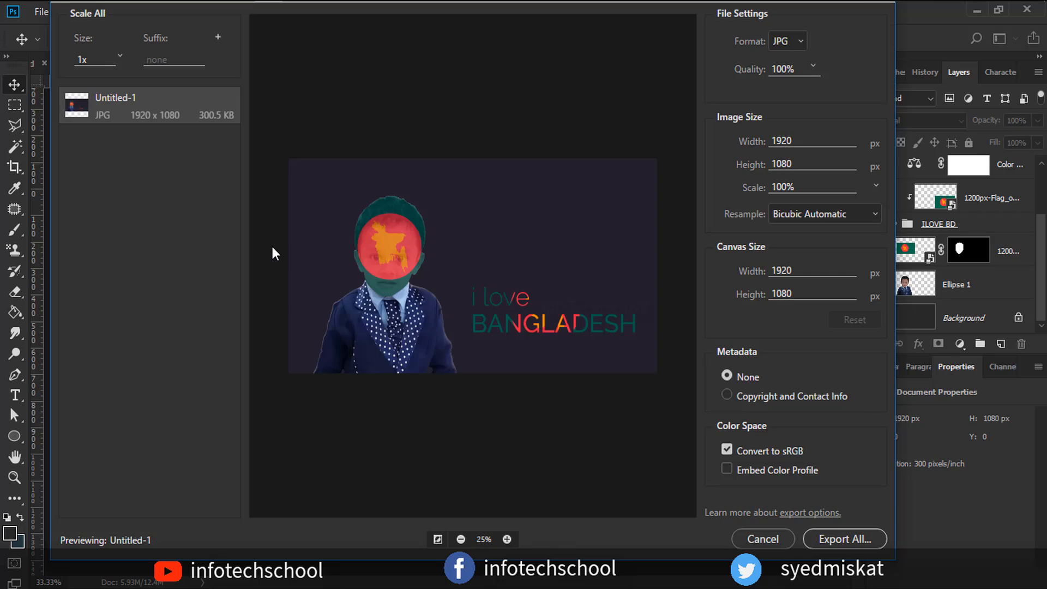
left_click(851, 540)
Create a new folder named AF inside folder A on Local Disk (D:) for the exported image.
left_click(68, 266)
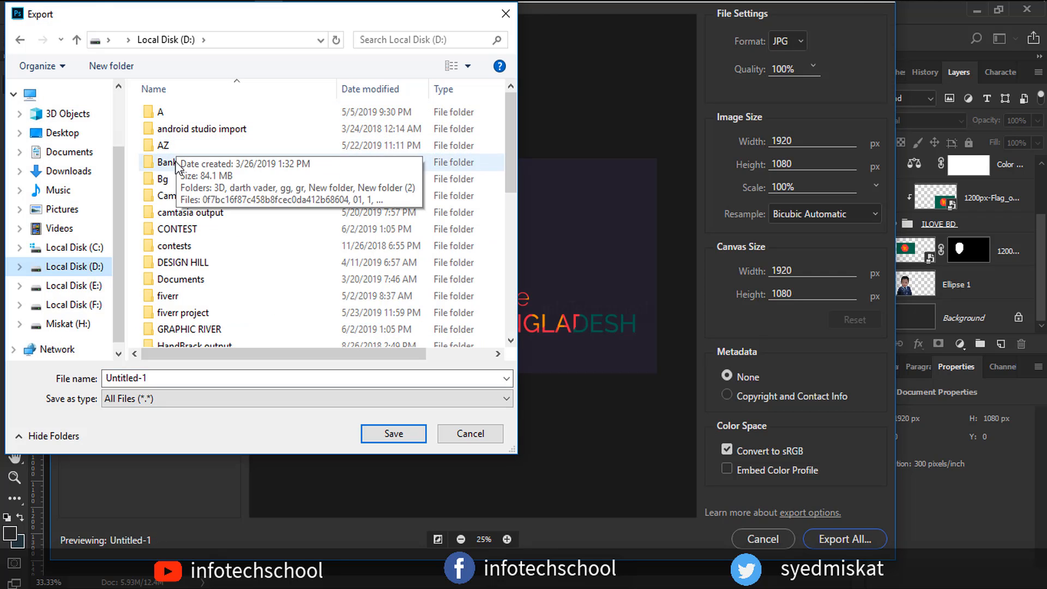
double_click(172, 112)
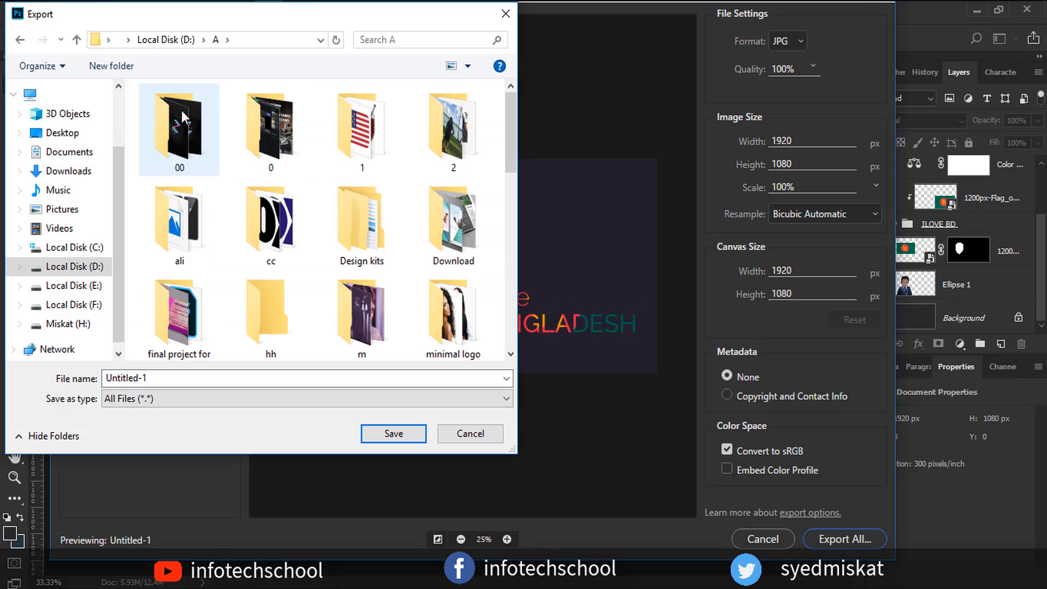
left_click(111, 66)
type("AF")
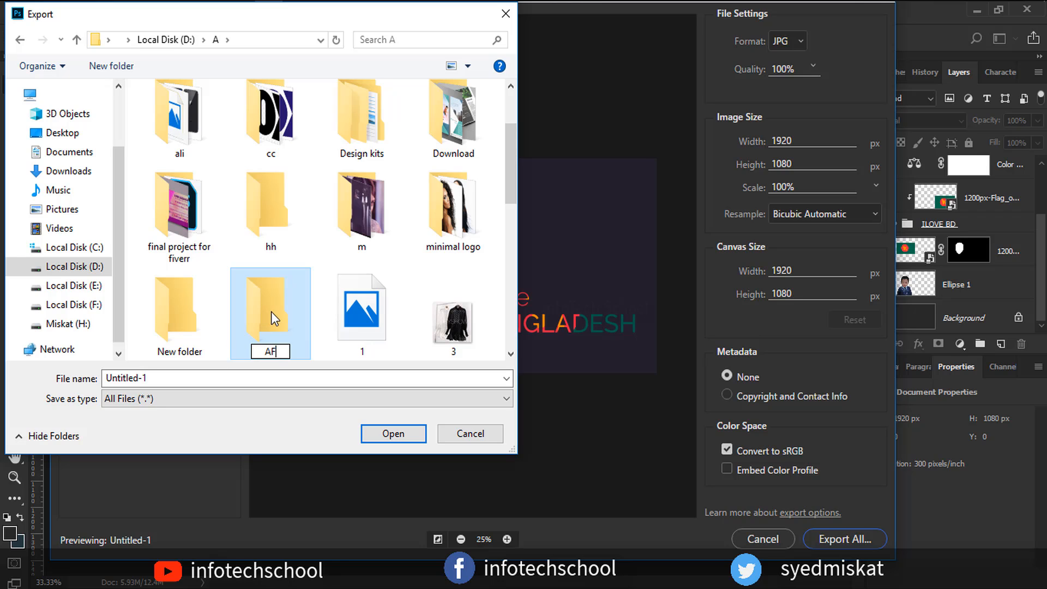
left_click(287, 288)
Save the exported image in the AF folder under the file name AF.
double_click(180, 136)
left_click(247, 378)
type("AF")
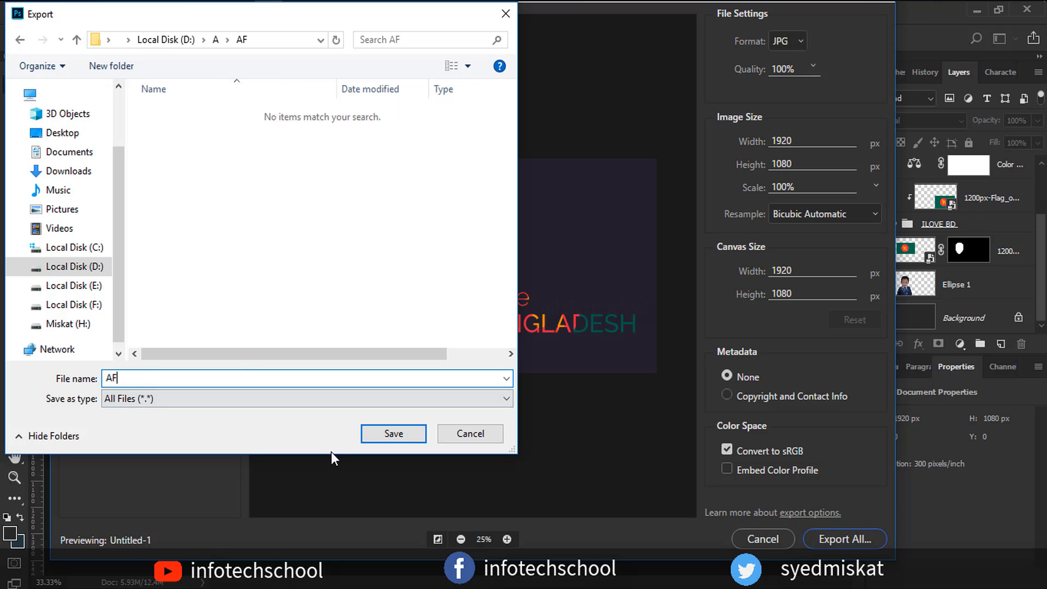
left_click(377, 435)
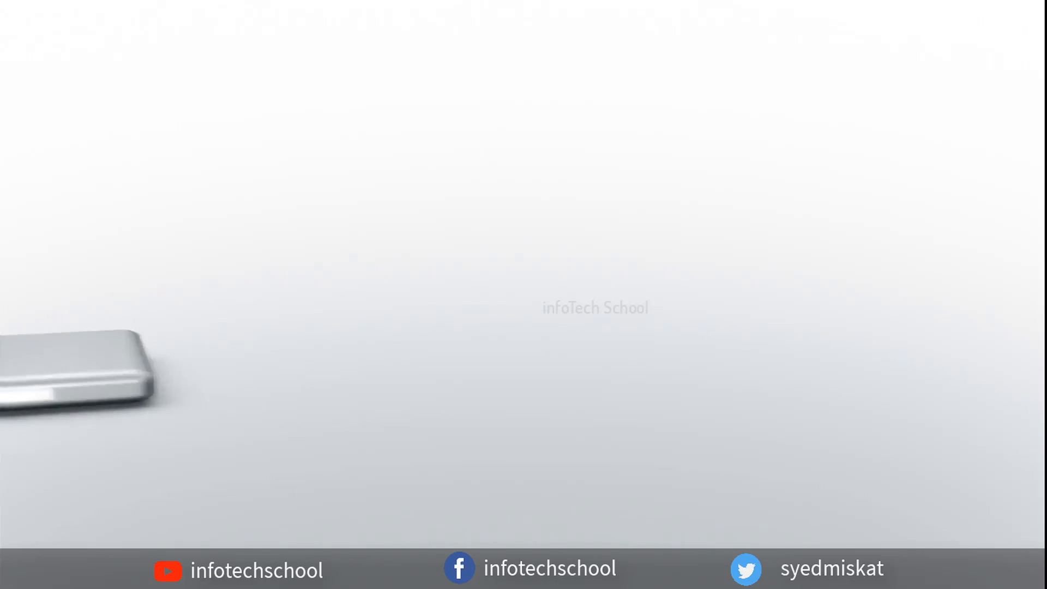